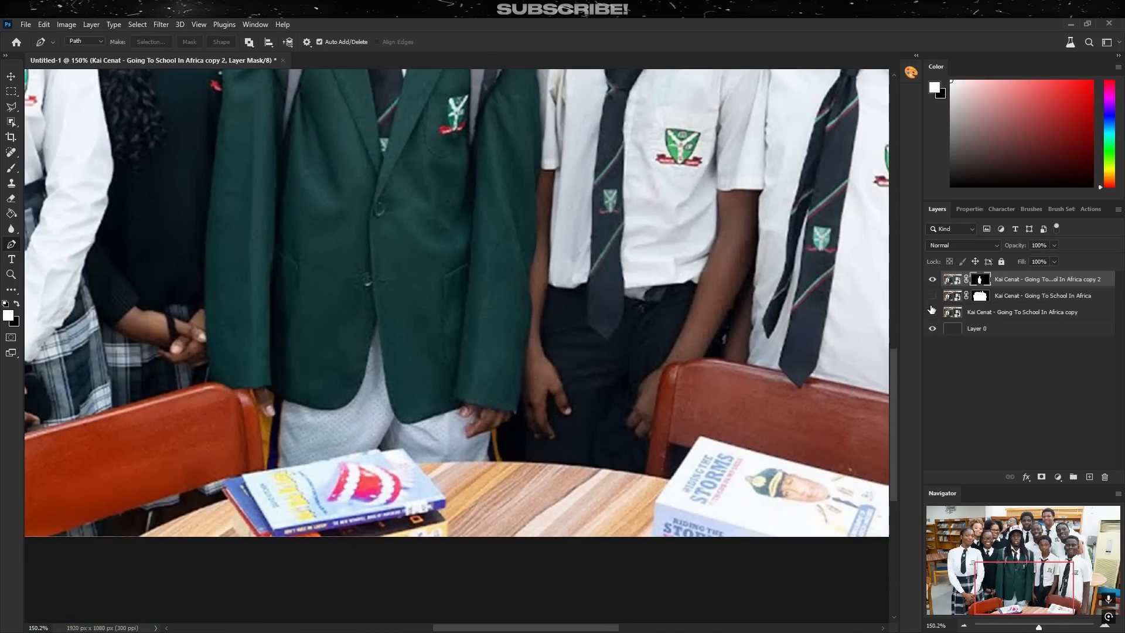
Step: Mask out the tabletop beside the green blazer on the cut-out layer and smudge the painted plaid skirt smooth on its clipped layer
{"action": "left_click", "coordinate": [932, 311]}
{"action": "scroll", "coordinate": [229, 456], "scroll_direction": "up", "scroll_amount": 4}
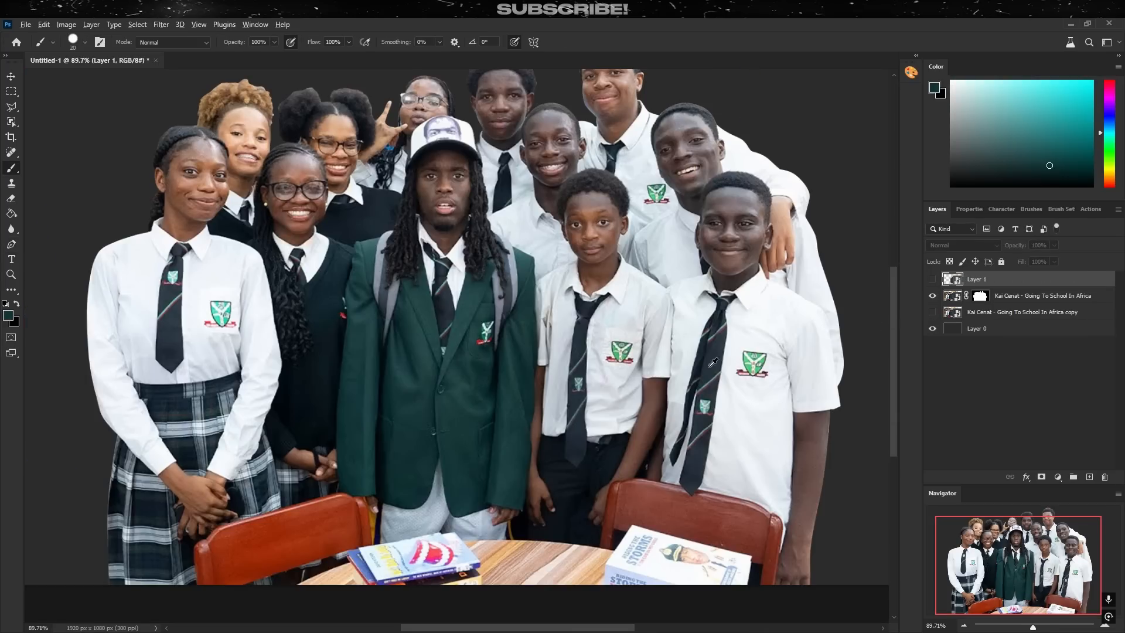
{"action": "scroll", "coordinate": [713, 363], "scroll_direction": "down", "scroll_amount": 2}
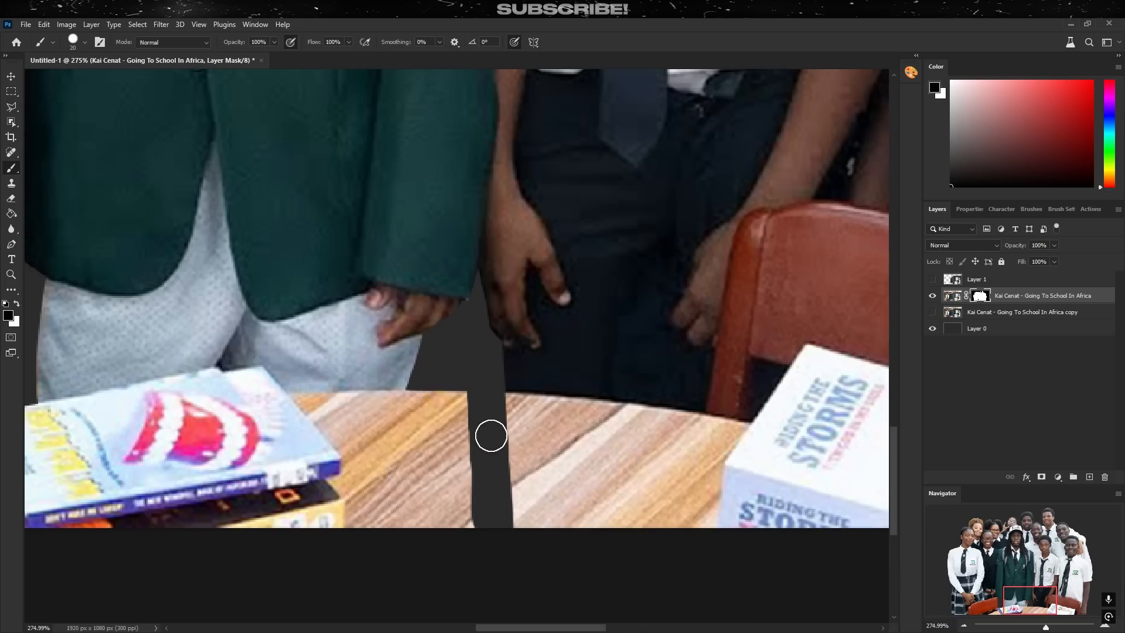
{"action": "mouse_move", "coordinate": [490, 431]}
{"action": "left_mouse_down"}
{"action": "mouse_move", "coordinate": [467, 445]}
{"action": "mouse_move", "coordinate": [422, 535]}
{"action": "left_mouse_up"}
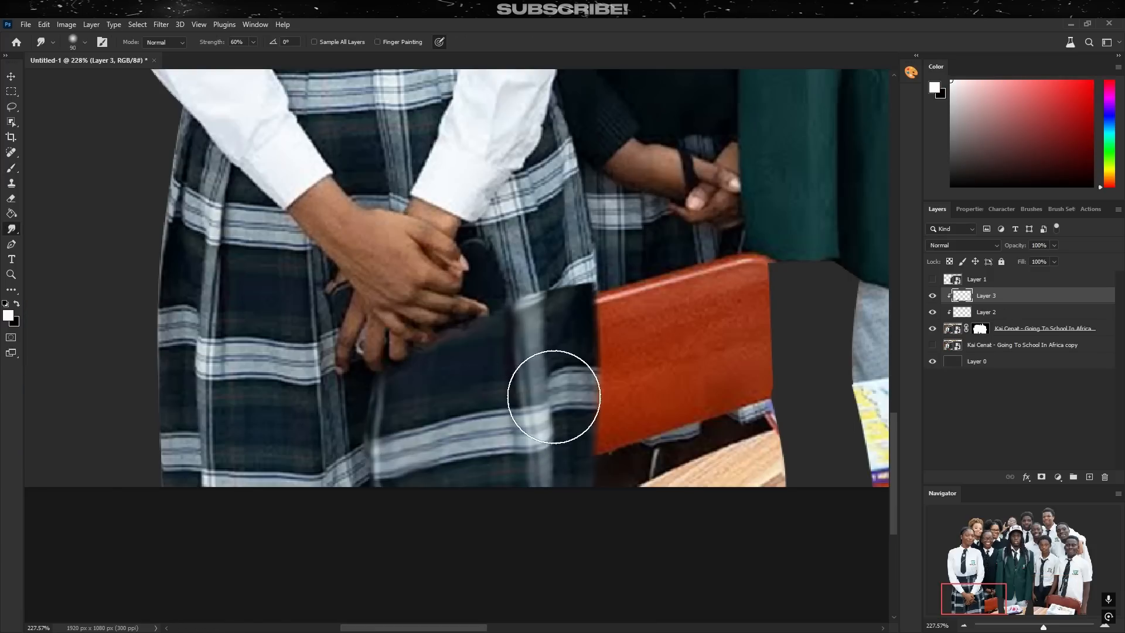
{"action": "mouse_move", "coordinate": [552, 394]}
{"action": "left_mouse_down"}
{"action": "mouse_move", "coordinate": [595, 351]}
{"action": "mouse_move", "coordinate": [572, 283]}
{"action": "left_mouse_up"}
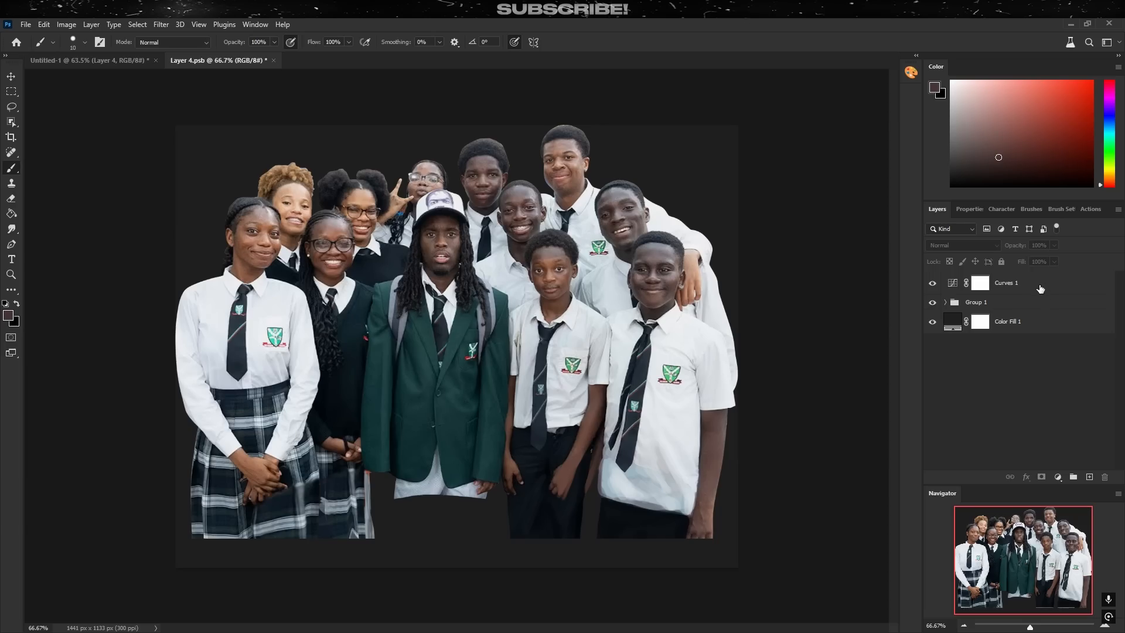
Step: Select the Curves 1 adjustment above the people group and reset the foreground and background colours to their defaults
{"action": "left_click", "coordinate": [1041, 288]}
{"action": "key", "text": "d"}
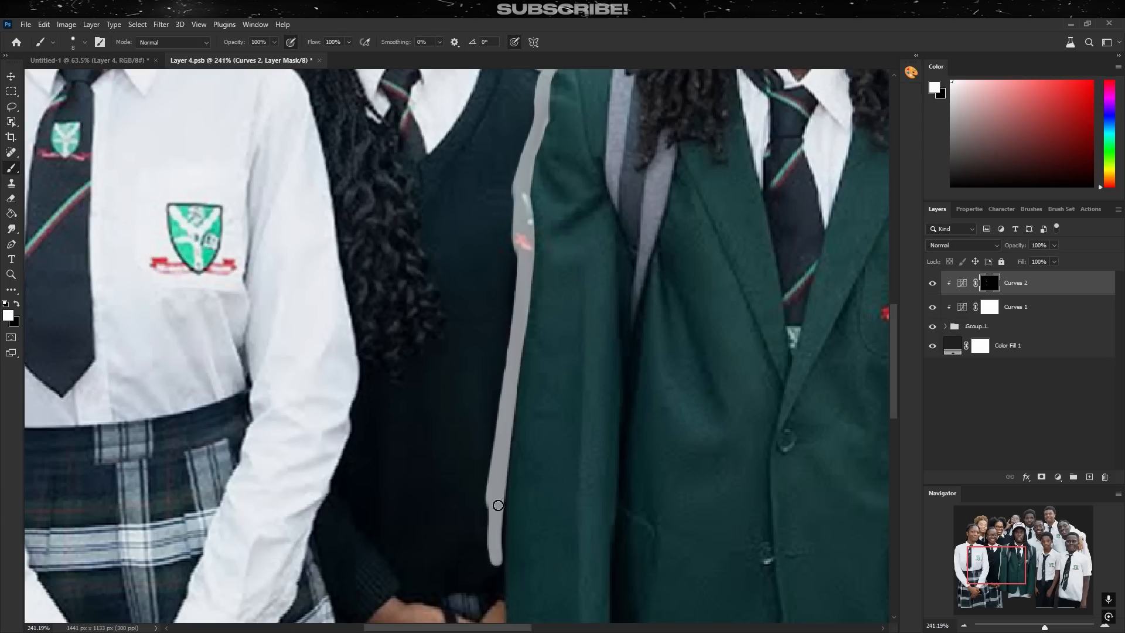
{"action": "scroll", "coordinate": [498, 505], "scroll_direction": "up", "scroll_amount": 1}
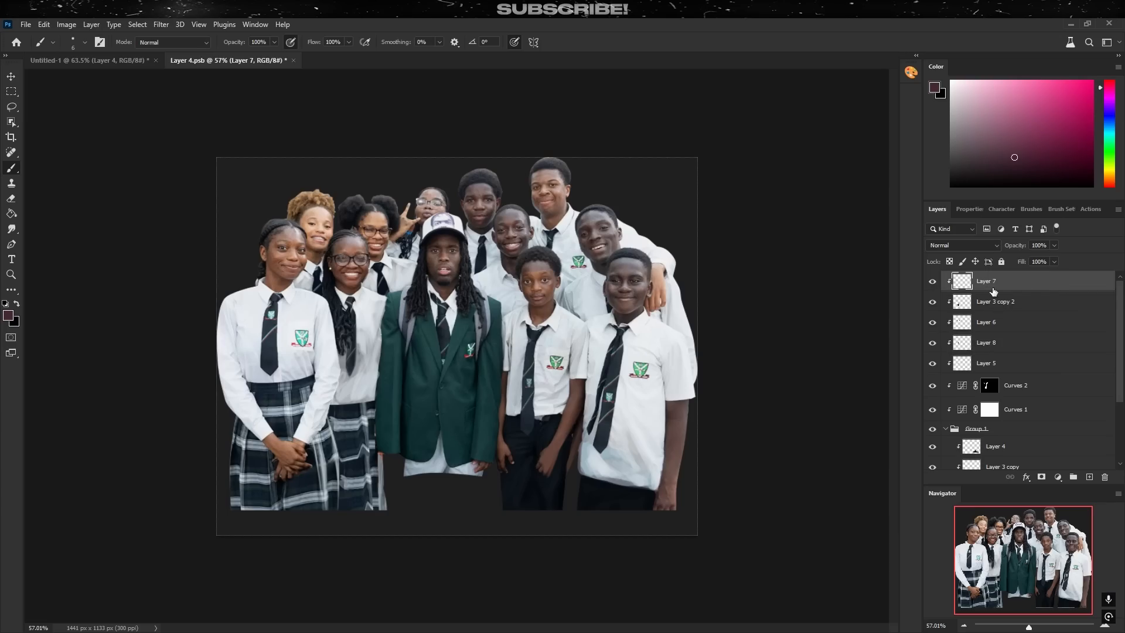
{"action": "scroll", "coordinate": [382, 274], "scroll_direction": "up", "scroll_amount": 1}
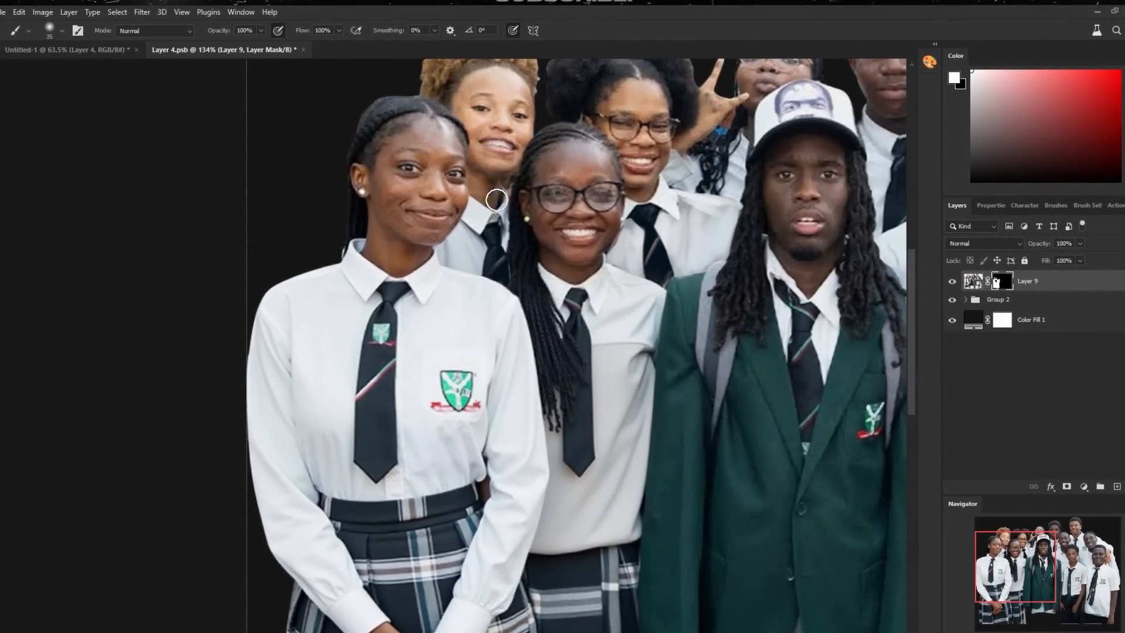
Step: Compare the group photo with and without Layer 9
{"action": "left_click", "coordinate": [932, 282]}
{"action": "left_click", "coordinate": [949, 281]}
{"action": "scroll", "coordinate": [467, 324], "scroll_direction": "up", "scroll_amount": 2}
{"action": "scroll", "coordinate": [467, 324], "scroll_direction": "down", "scroll_amount": 5}
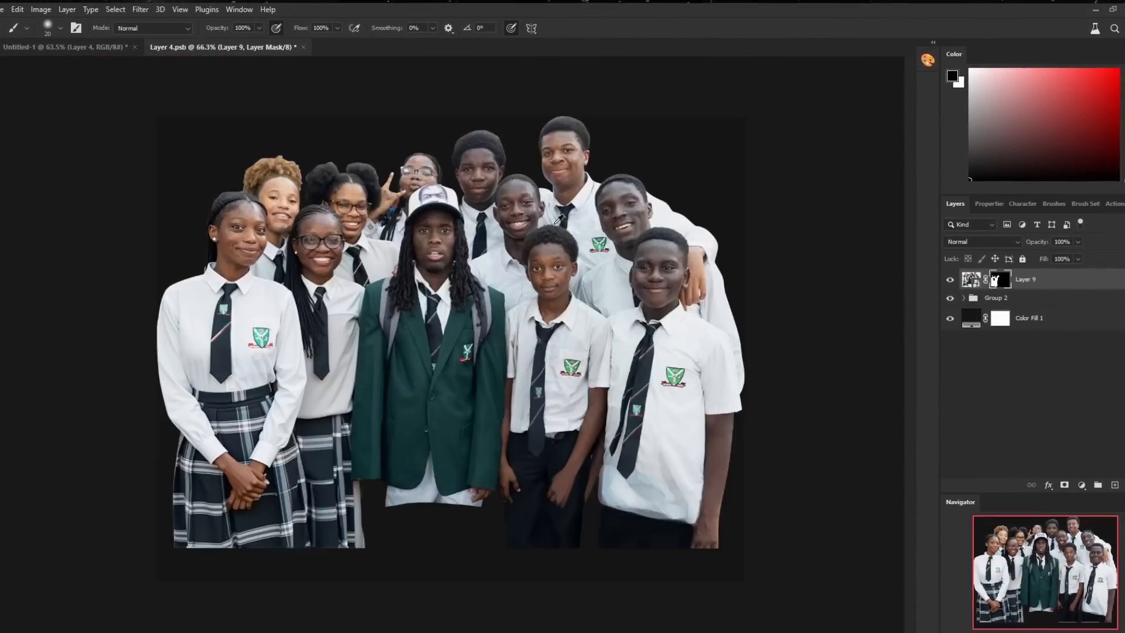
Step: Adjust the brush size and paint white on Layer 9's mask to reveal its retouched version over the central people
{"action": "scroll", "coordinate": [428, 266], "scroll_direction": "up", "scroll_amount": 6}
{"action": "key", "text": "bracketleft"}
{"action": "key", "text": "bracketleft"}
{"action": "key", "text": "bracketleft"}
{"action": "key", "text": "bracketleft"}
{"action": "scroll", "coordinate": [428, 266], "scroll_direction": "down", "scroll_amount": 3}
{"action": "key", "text": "bracketright"}
{"action": "key", "text": "bracketright"}
{"action": "key", "text": "bracketright"}
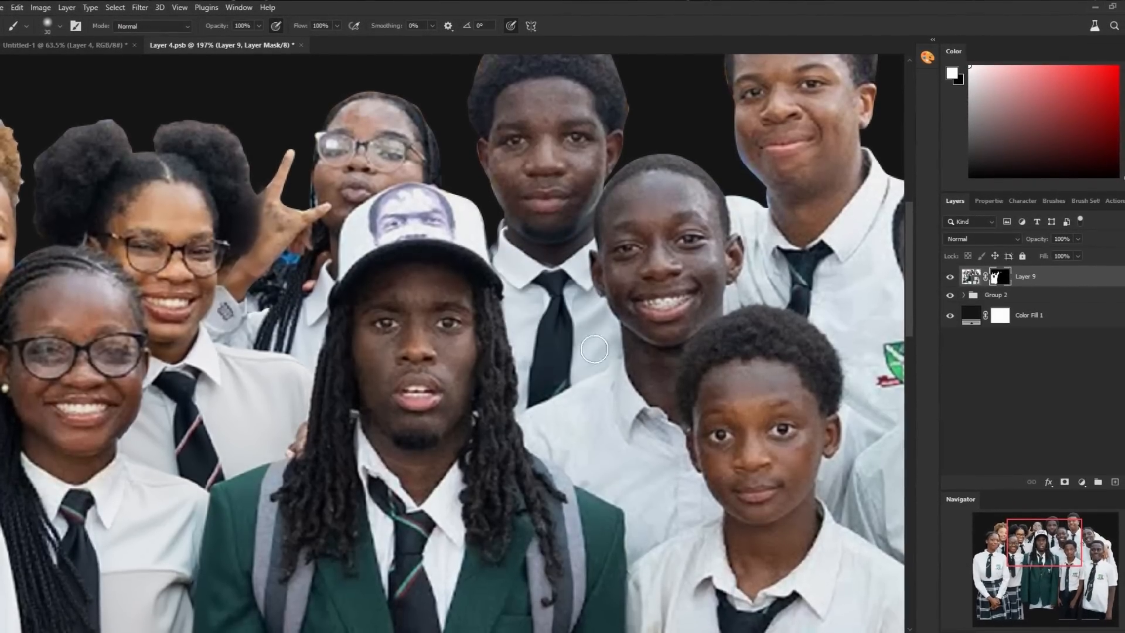
{"action": "left_click_drag", "start_coordinate": [538, 439], "coordinate": [221, 111]}
{"action": "left_click_drag", "start_coordinate": [472, 469], "coordinate": [484, 285]}
{"action": "mouse_move", "coordinate": [472, 445]}
{"action": "left_mouse_down"}
{"action": "mouse_move", "coordinate": [464, 299]}
{"action": "mouse_move", "coordinate": [459, 396]}
{"action": "left_mouse_up"}
Step: Paint black on Layer 9's mask to trim the excess among the central people, and return the brush to white
{"action": "key", "text": "x"}
{"action": "scroll", "coordinate": [590, 275], "scroll_direction": "up", "scroll_amount": 1}
{"action": "left_click_drag", "start_coordinate": [413, 328], "coordinate": [392, 455]}
{"action": "scroll", "coordinate": [392, 455], "scroll_direction": "up", "scroll_amount": 1}
{"action": "scroll", "coordinate": [430, 412], "scroll_direction": "up", "scroll_amount": 1}
{"action": "key", "text": "x"}
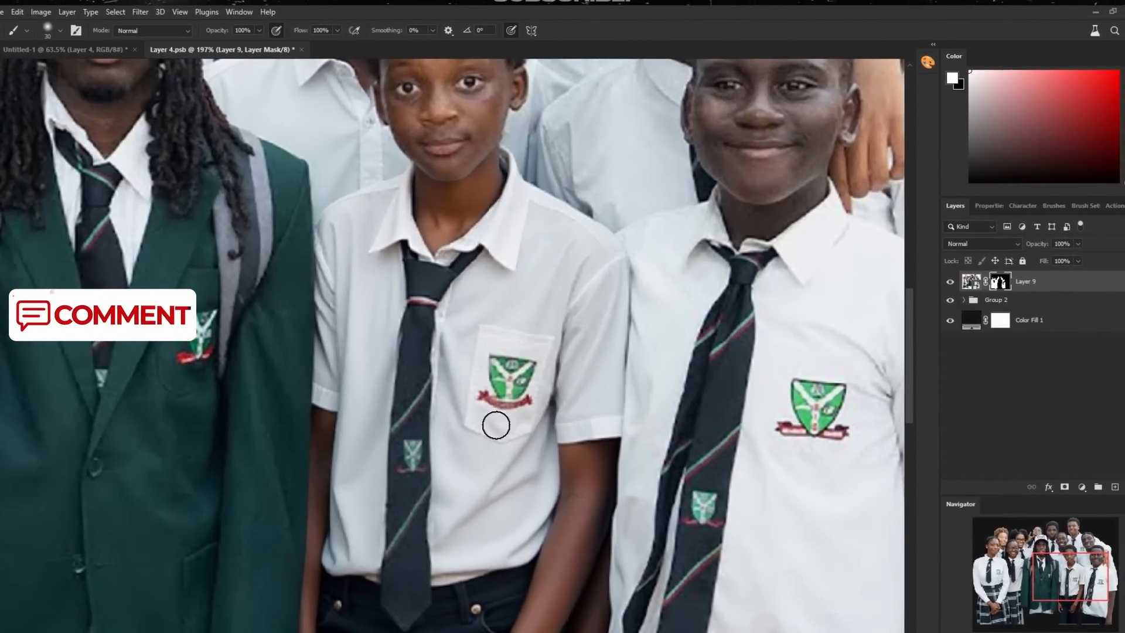
Step: Reveal Layer 9 over the white shirts of the two front boys by painting its mask with a larger white brush
{"action": "scroll", "coordinate": [495, 427], "scroll_direction": "down", "scroll_amount": 5}
{"action": "key", "text": "bracketright"}
{"action": "key", "text": "bracketright"}
{"action": "key", "text": "bracketright"}
{"action": "left_click_drag", "start_coordinate": [633, 507], "coordinate": [656, 397]}
{"action": "left_click_drag", "start_coordinate": [592, 352], "coordinate": [557, 275]}
{"action": "key", "text": "x"}
{"action": "key", "text": "x"}
{"action": "scroll", "coordinate": [545, 282], "scroll_direction": "up", "scroll_amount": 3}
{"action": "key", "text": "bracketright"}
{"action": "key", "text": "bracketright"}
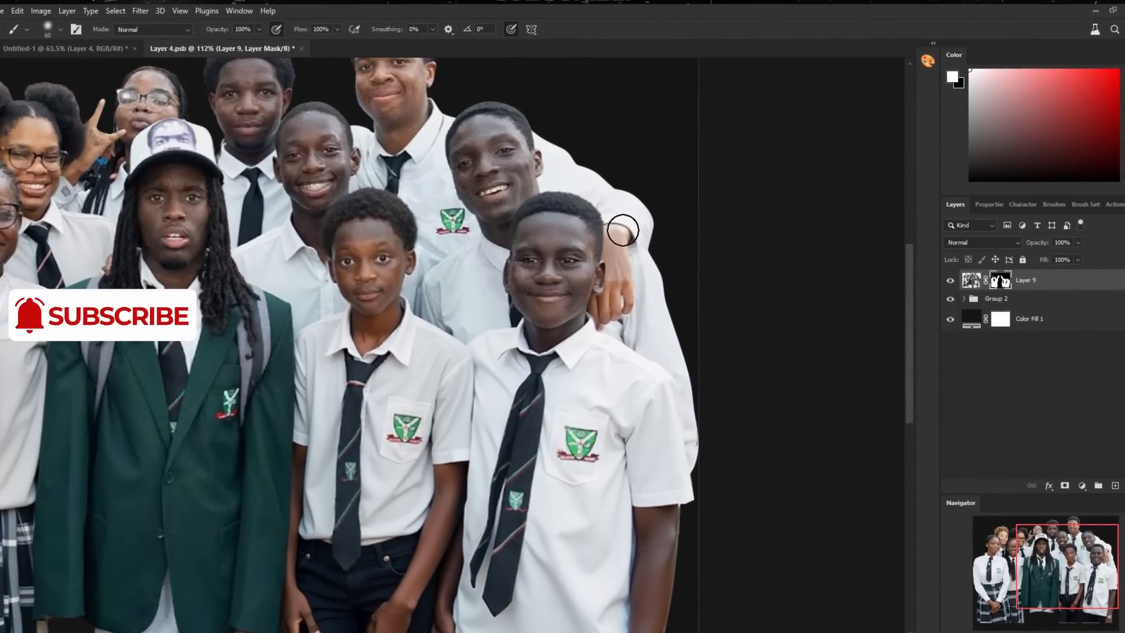
Step: Reveal Layer 9 around the hand on the front-right boy's shoulder and the shirts behind, touching up its mask with a black brush
{"action": "left_click_drag", "start_coordinate": [621, 231], "coordinate": [427, 171]}
{"action": "key", "text": "x"}
{"action": "key", "text": "bracketleft"}
{"action": "key", "text": "bracketleft"}
{"action": "key", "text": "bracketleft"}
{"action": "key", "text": "bracketleft"}
{"action": "left_click", "coordinate": [596, 286]}
{"action": "scroll", "coordinate": [395, 224], "scroll_direction": "up", "scroll_amount": 4}
{"action": "key", "text": "bracketright"}
{"action": "key", "text": "bracketright"}
{"action": "key", "text": "bracketright"}
{"action": "key", "text": "bracketright"}
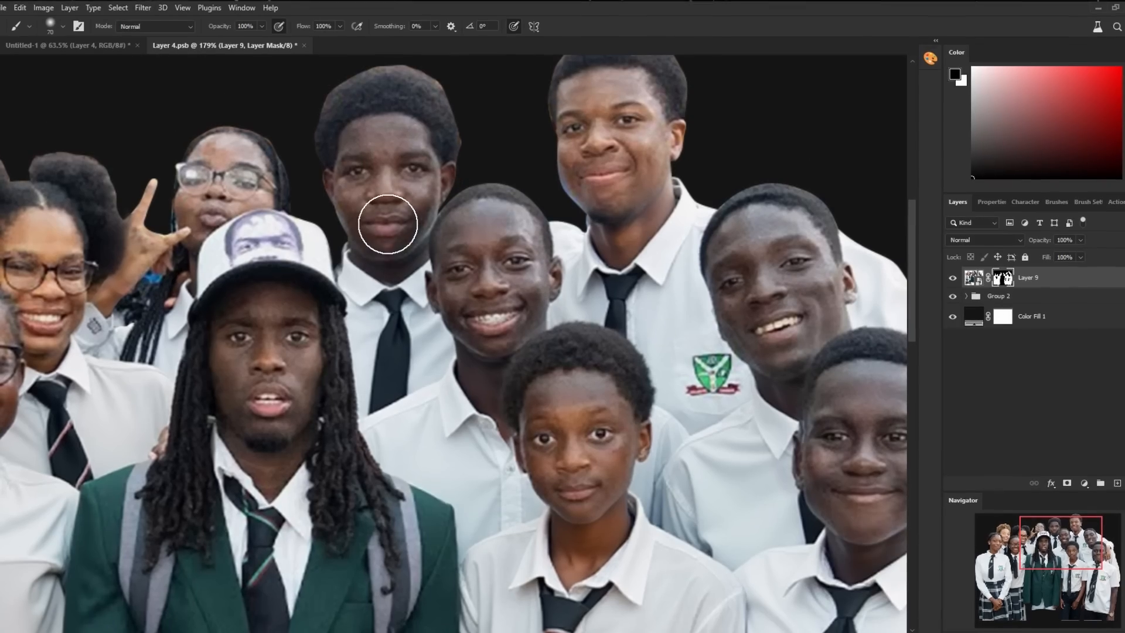
{"action": "scroll", "coordinate": [580, 425], "scroll_direction": "down", "scroll_amount": 1}
{"action": "key", "text": "bracketleft"}
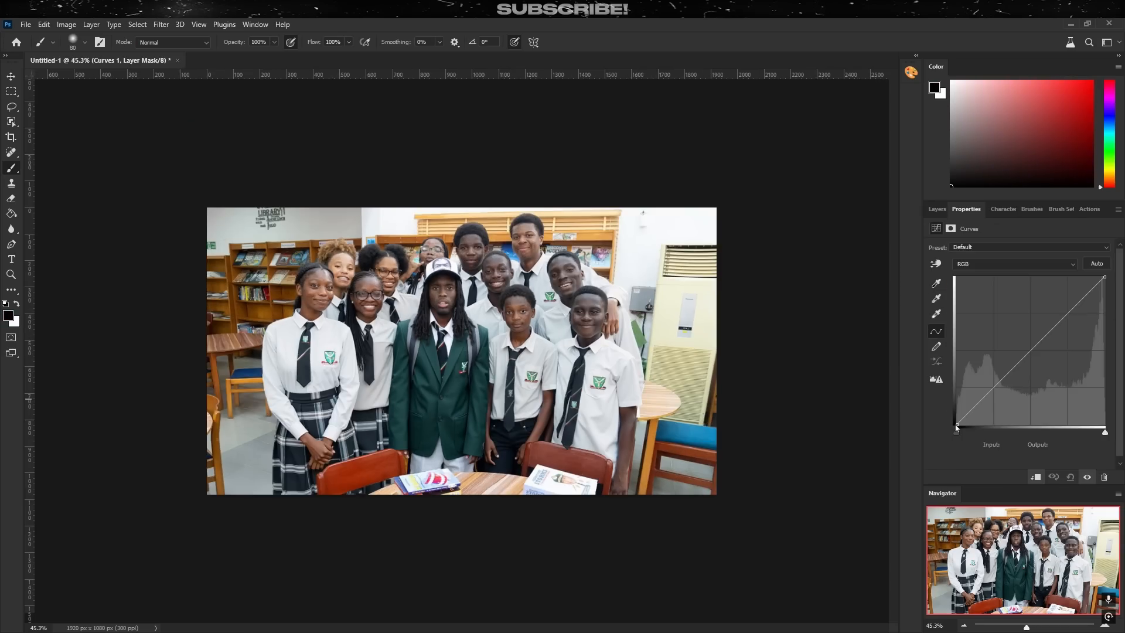
Step: Lift the black point of the Curves adjustment for the background photo and lower the cut-out people's Camera Raw Highlights to about -81
{"action": "left_click_drag", "start_coordinate": [957, 423], "coordinate": [913, 378]}
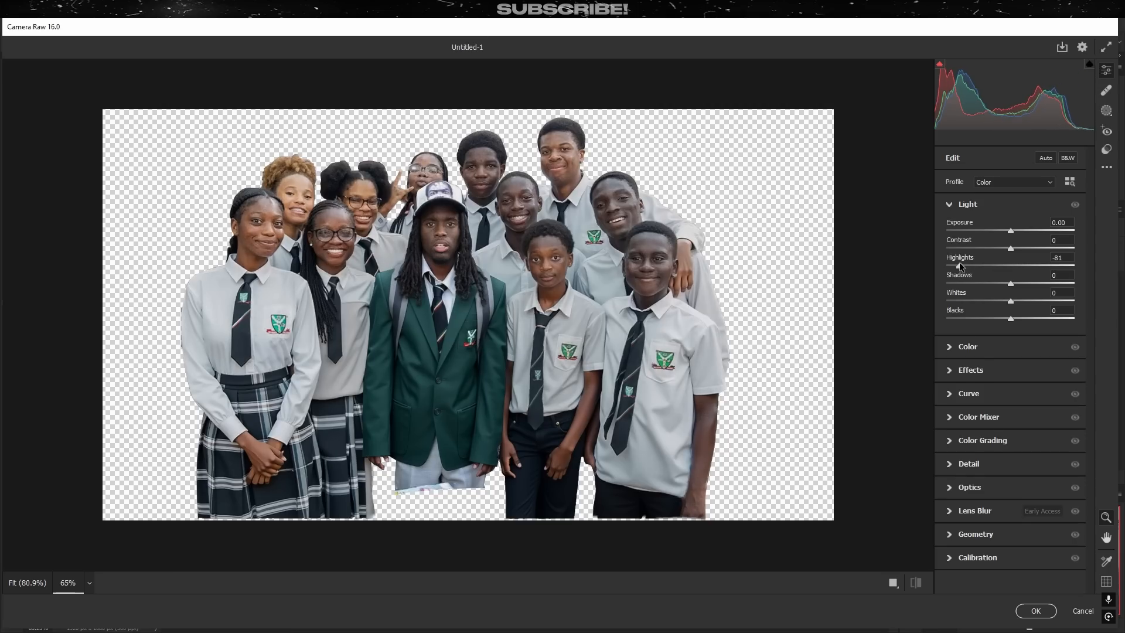
{"action": "left_click_drag", "start_coordinate": [1009, 270], "coordinate": [1003, 302]}
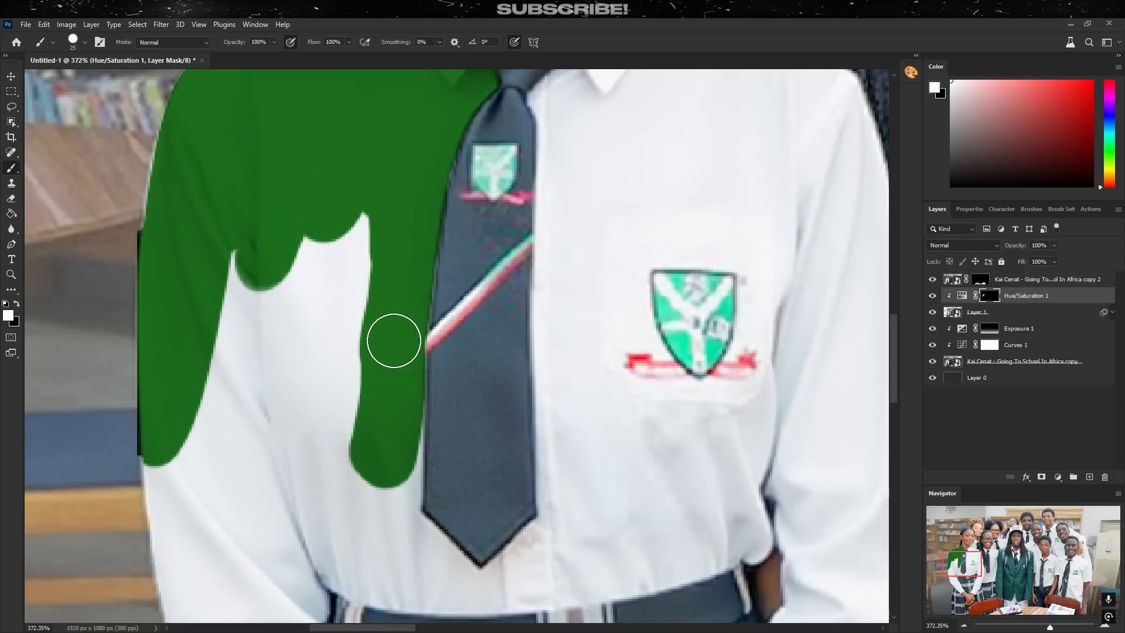
Step: Paint the Hue/Saturation 1 mask to try a green front-left shirt and recolour the centre blazer red
{"action": "mouse_move", "coordinate": [392, 339]}
{"action": "left_mouse_down"}
{"action": "mouse_move", "coordinate": [394, 512]}
{"action": "mouse_move", "coordinate": [388, 424]}
{"action": "mouse_move", "coordinate": [350, 281]}
{"action": "mouse_move", "coordinate": [311, 392]}
{"action": "left_mouse_up"}
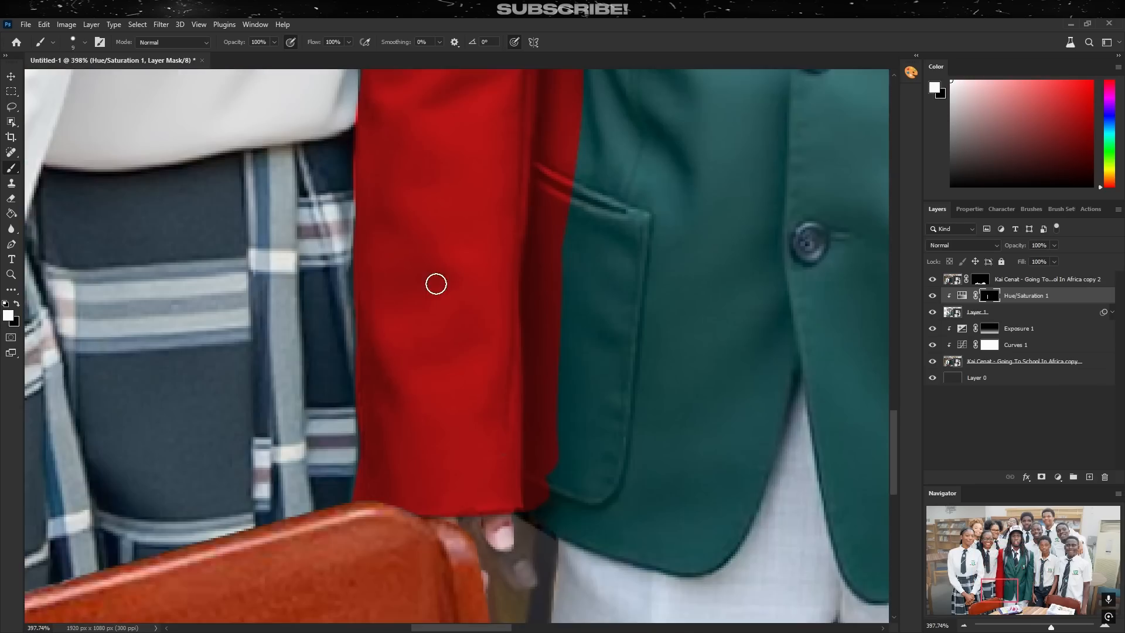
{"action": "scroll", "coordinate": [435, 284], "scroll_direction": "up", "scroll_amount": 2}
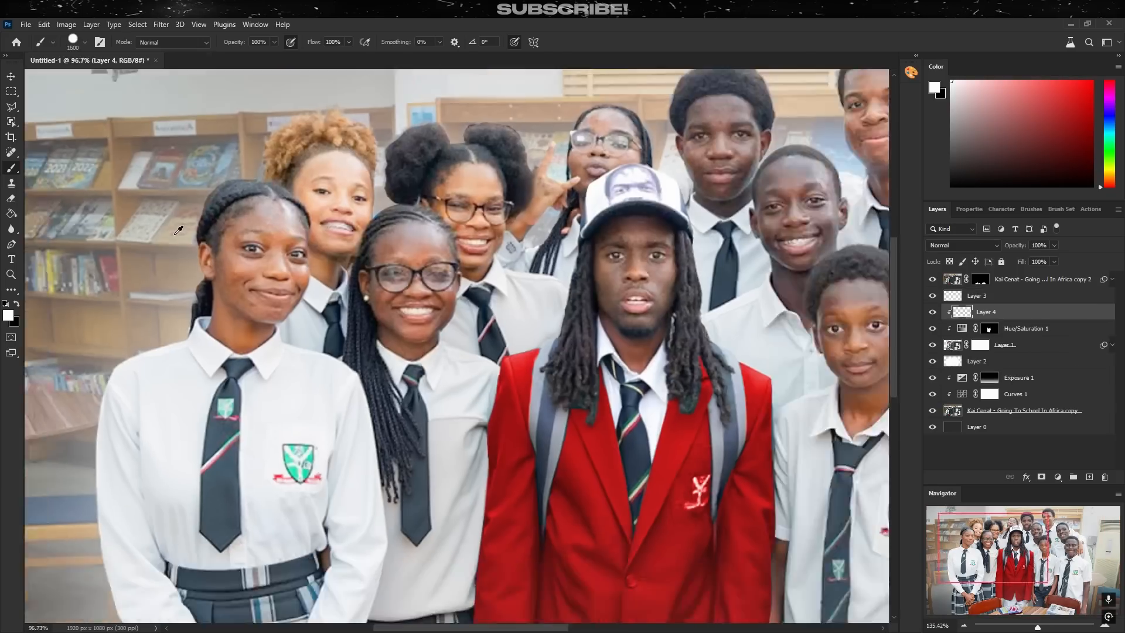
Step: Paint the whites of the front-left girl's eyes with a tiny white brush on Layer 4
{"action": "scroll", "coordinate": [306, 279], "scroll_direction": "up", "scroll_amount": 8}
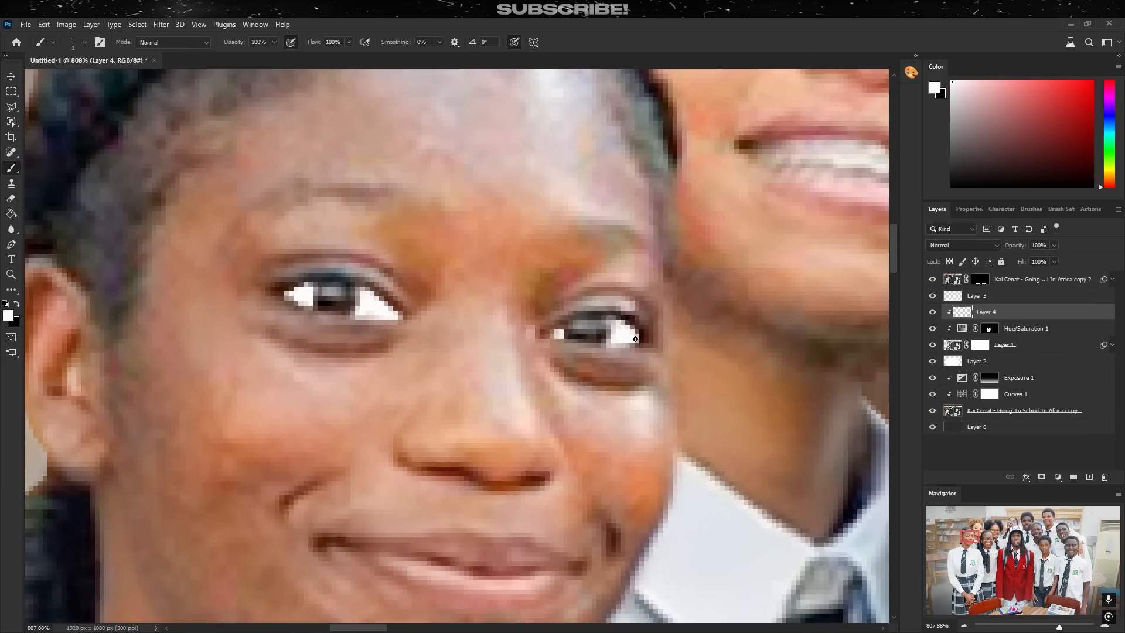
{"action": "left_click", "coordinate": [649, 294]}
{"action": "left_click", "coordinate": [651, 306]}
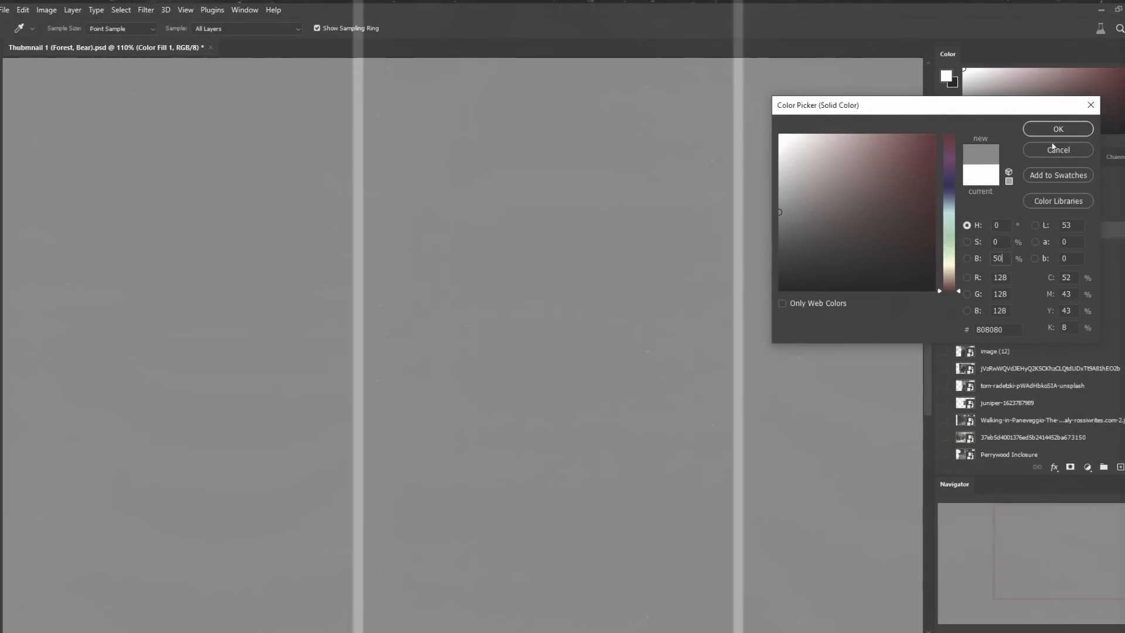
Step: Set the solid colour fill in the Forest, Bear thumbnail to 50% brightness grey, #808080
{"action": "key", "text": "Return"}
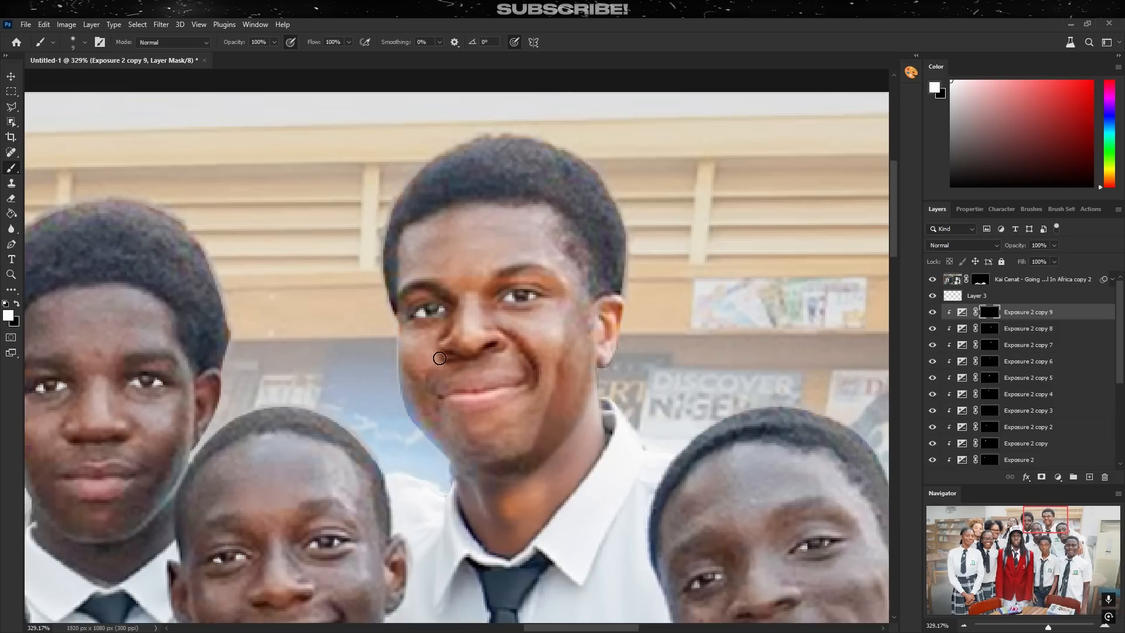
Step: Paint shading on the tallest boy's cheek in the Exposure 2 copy 9 mask and refine the copy 10 and 11 masks with Select and Mask
{"action": "left_click_drag", "start_coordinate": [439, 358], "coordinate": [417, 426]}
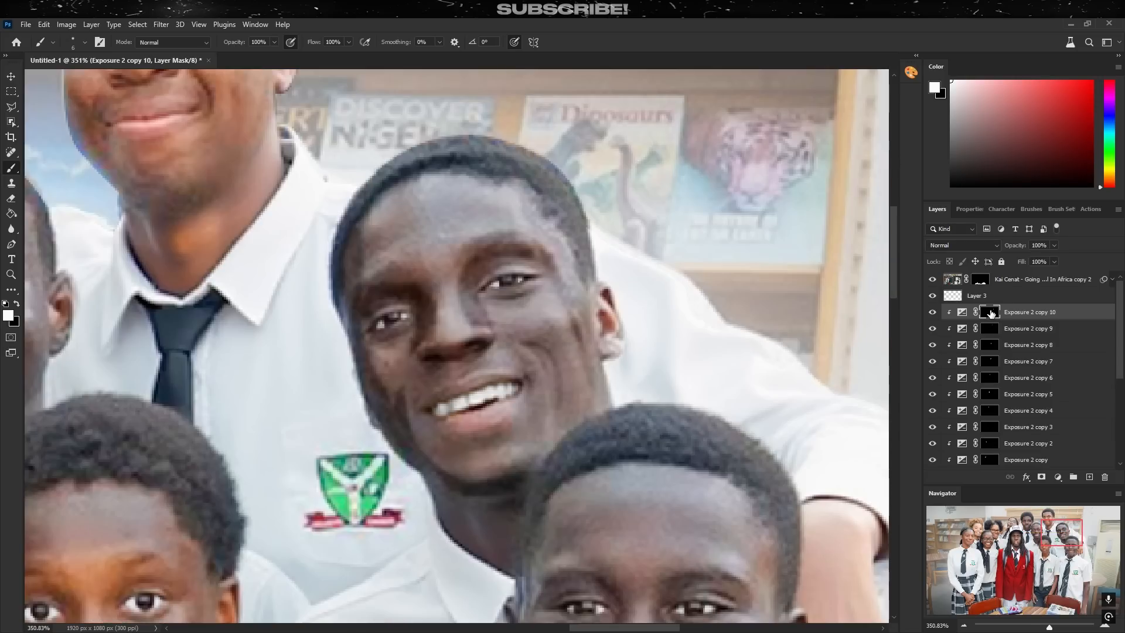
{"action": "key", "text": "ctrl+alt+r"}
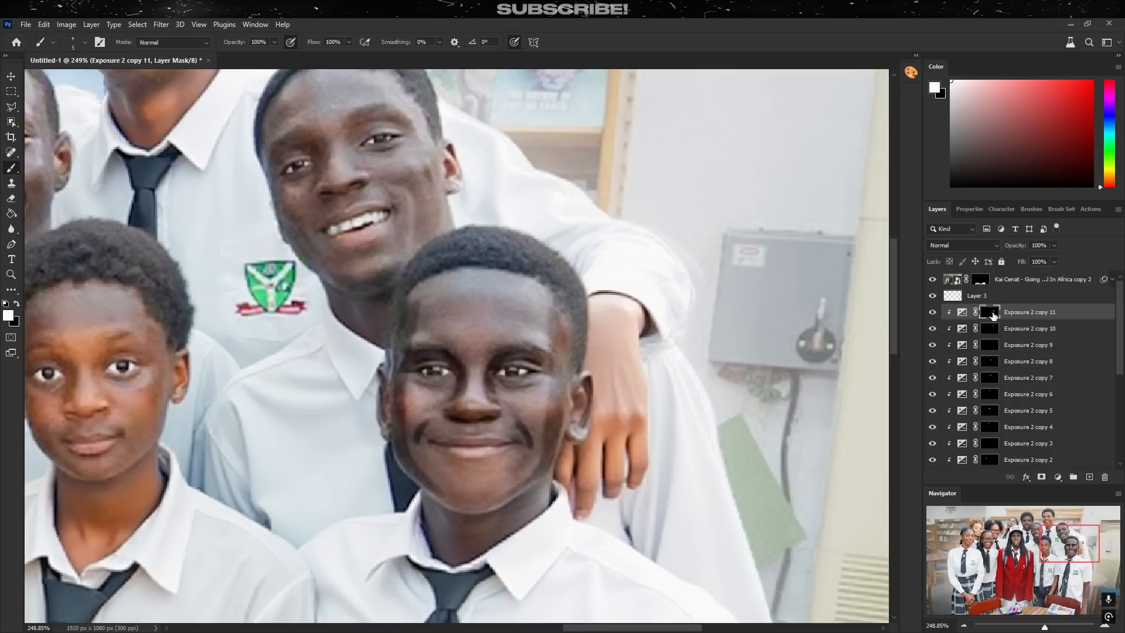
{"action": "key", "text": "ctrl+alt+r"}
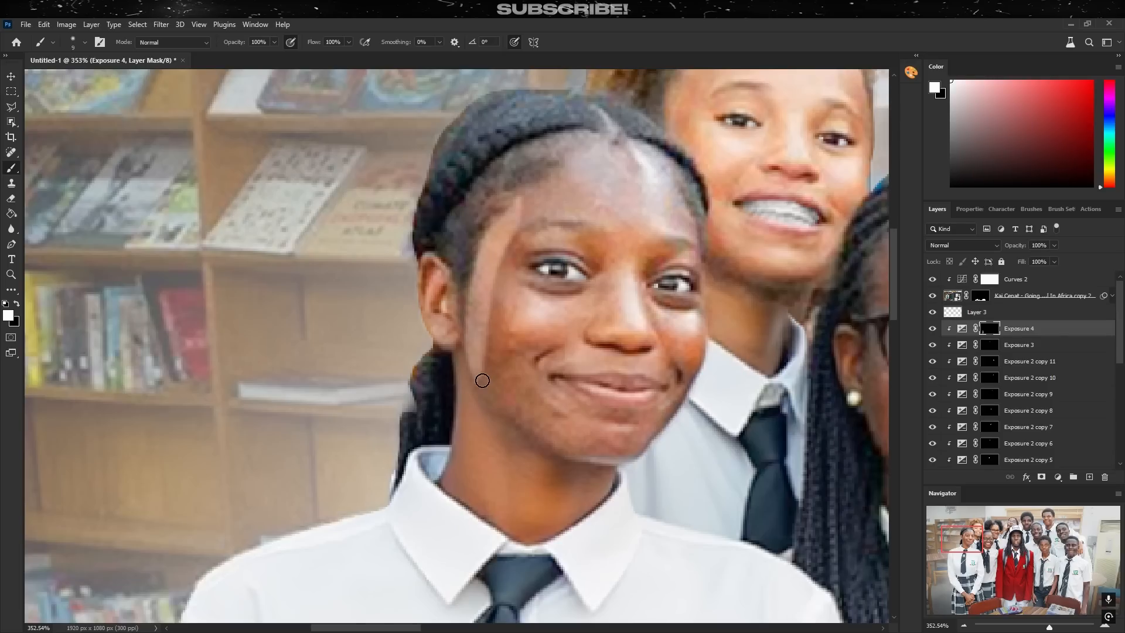
Step: Undo the last highlight stroke along the front-left girl's face on the Exposure 4 mask
{"action": "key", "text": "ctrl+z"}
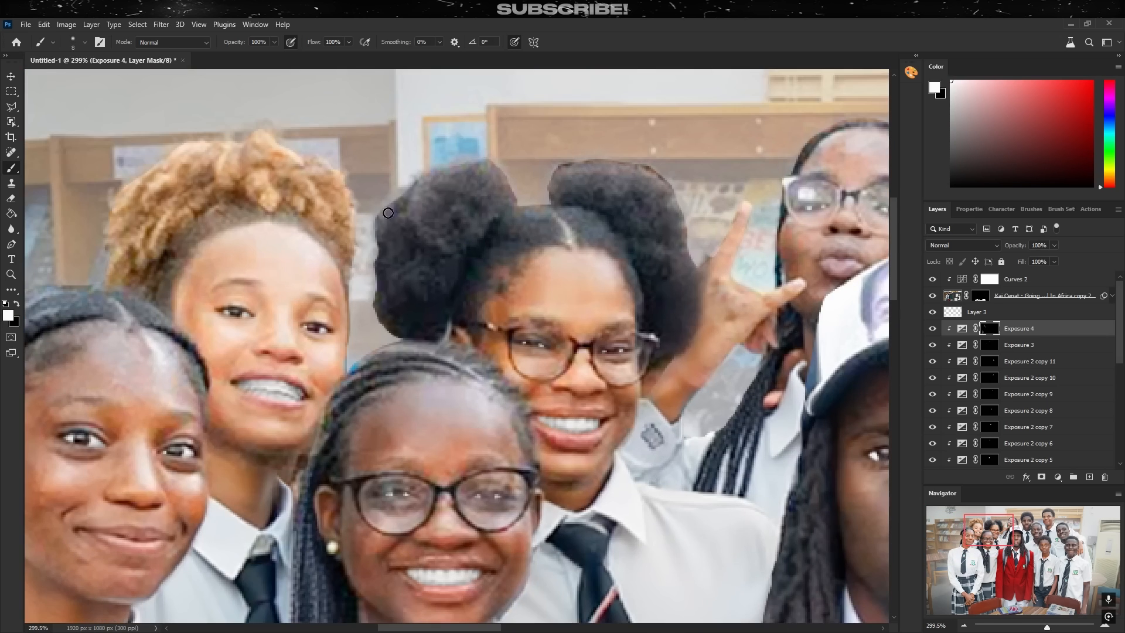
{"action": "scroll", "coordinate": [634, 208], "scroll_direction": "right", "scroll_amount": 10}
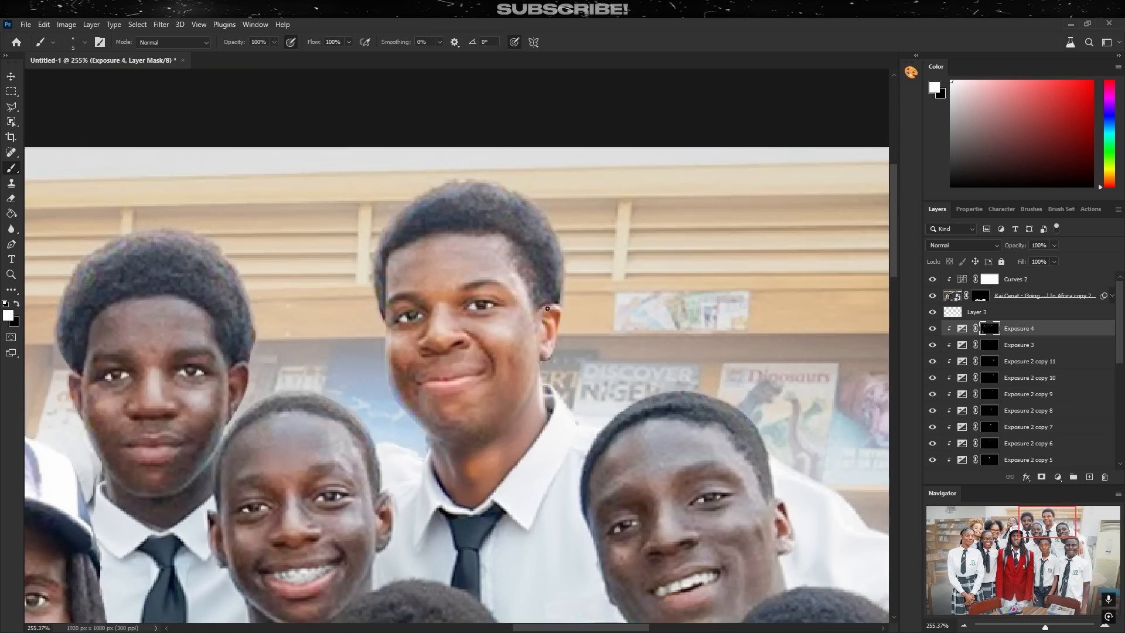
{"action": "scroll", "coordinate": [547, 308], "scroll_direction": "down", "scroll_amount": 7}
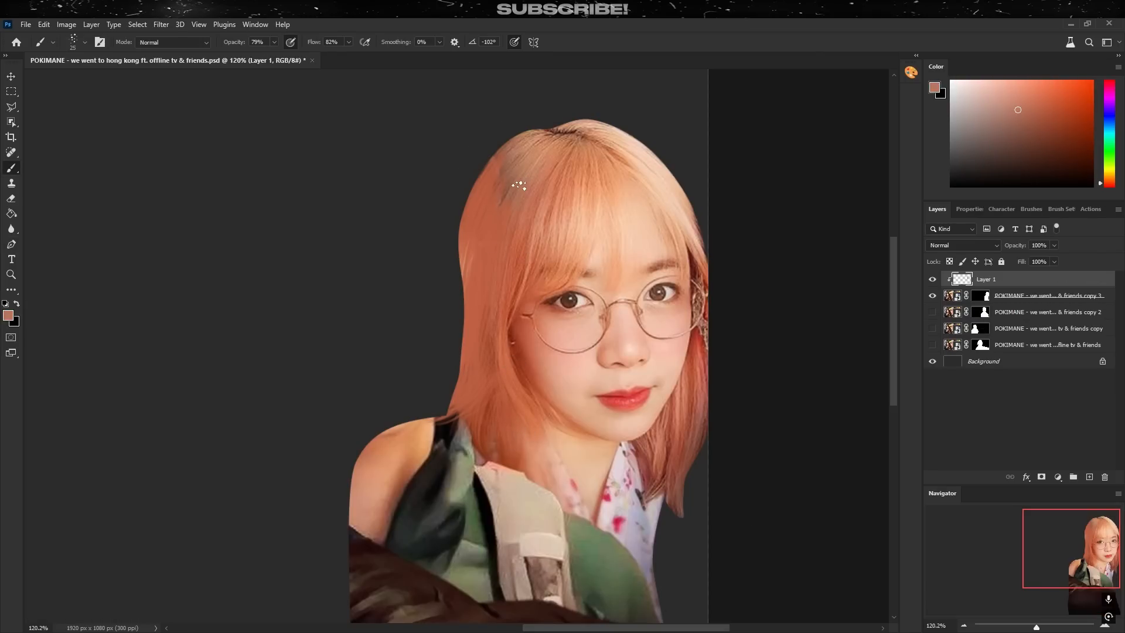
Step: Fit the four-person selfie composition to the window and toggle the hidden original photo layer to compare it with the cut-outs
{"action": "scroll", "coordinate": [519, 185], "scroll_direction": "down", "scroll_amount": 2}
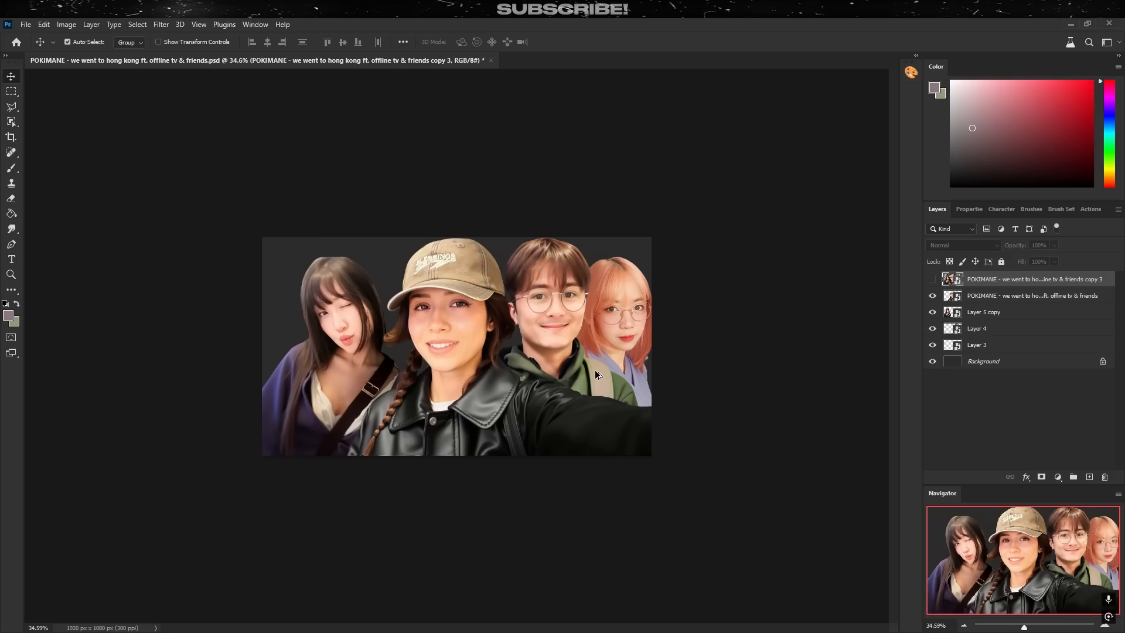
{"action": "key", "text": "ctrl+0"}
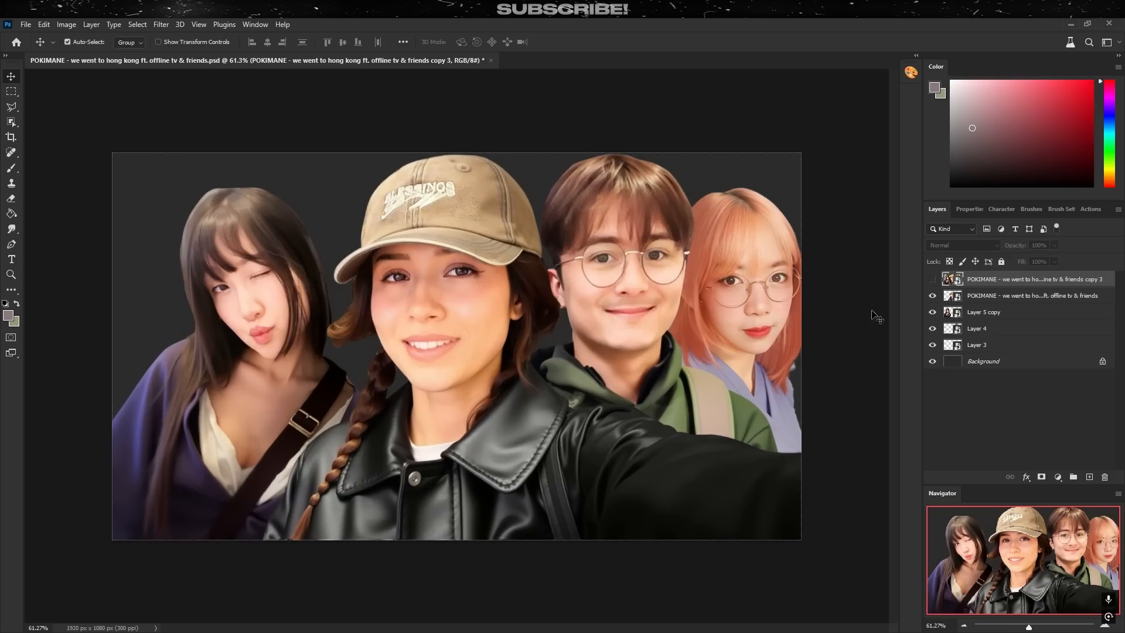
{"action": "left_click", "coordinate": [933, 279]}
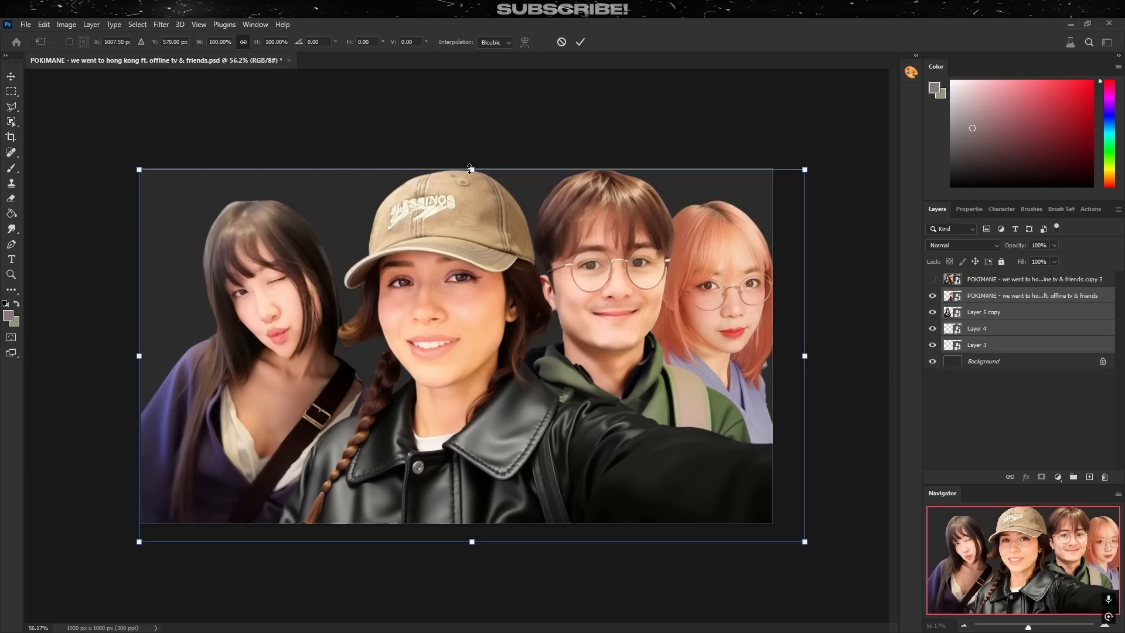
Step: Scale the four people layers together to 93.57%, shift them sideways to X 973.50 px and move them up
{"action": "left_click_drag", "start_coordinate": [475, 171], "coordinate": [477, 197]}
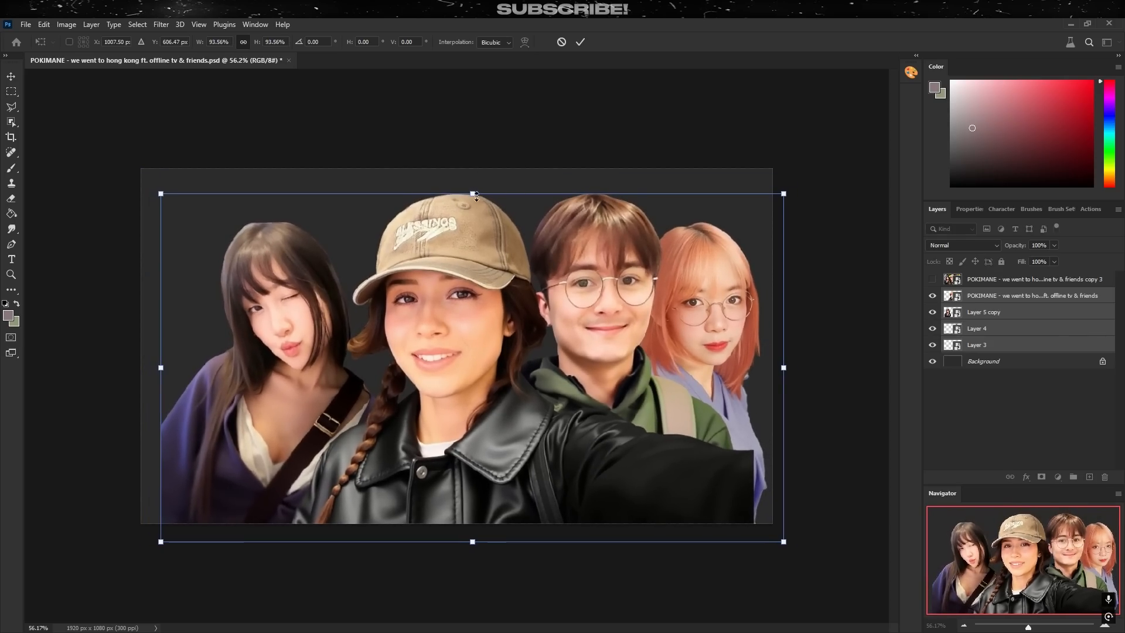
{"action": "left_click_drag", "start_coordinate": [544, 250], "coordinate": [532, 251]}
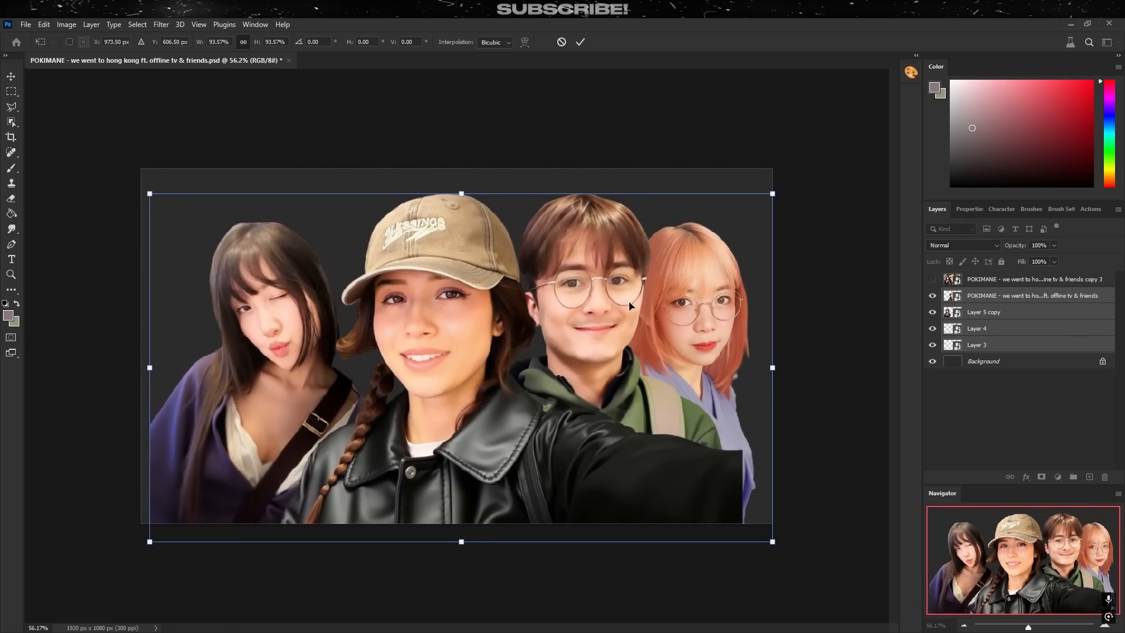
{"action": "left_click_drag", "start_coordinate": [629, 305], "coordinate": [640, 274]}
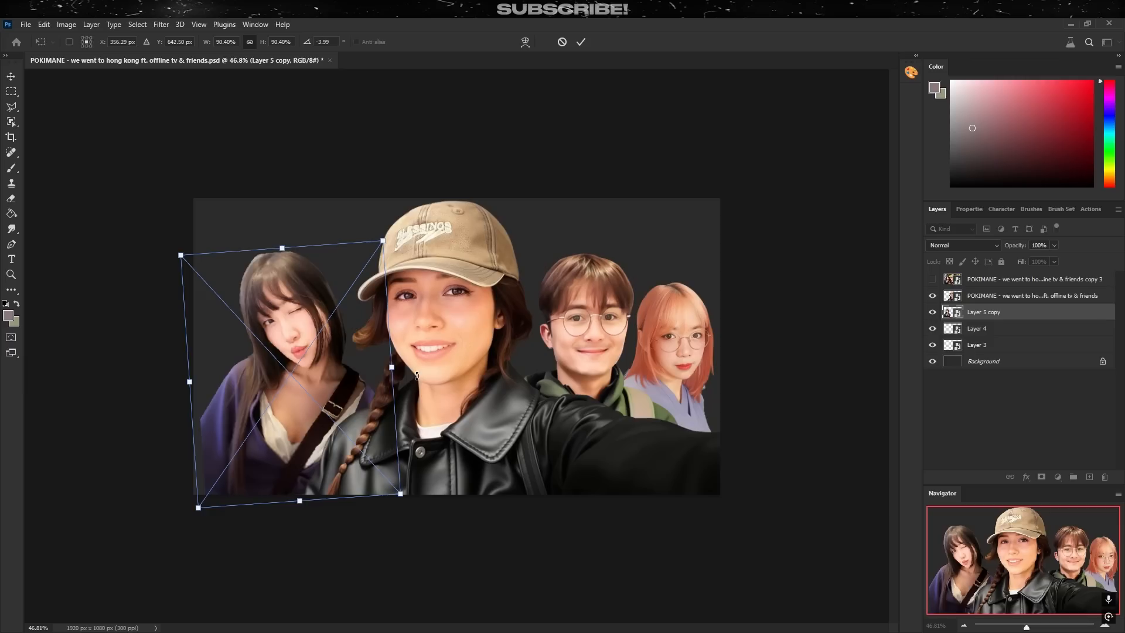
Step: Flip the winking girl's Layer 5 copy horizontally and reposition her beside the woman in the cap
{"action": "right_click", "coordinate": [338, 391]}
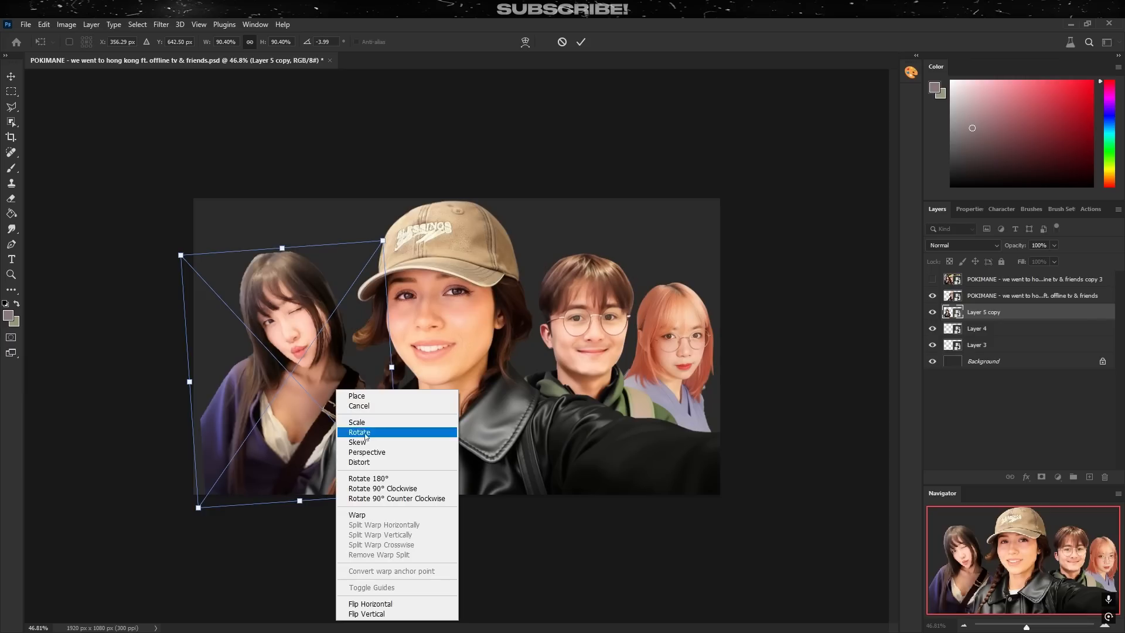
{"action": "left_click", "coordinate": [380, 605]}
{"action": "left_click_drag", "start_coordinate": [351, 387], "coordinate": [362, 378]}
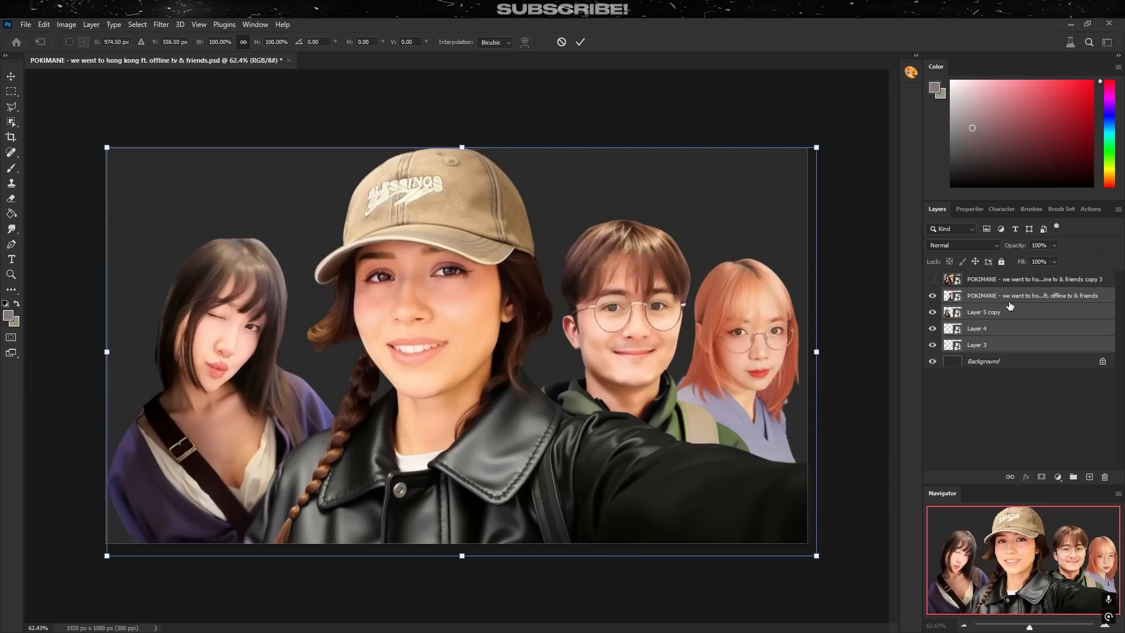
Step: Move the four people layers down together by 30 px to Y 586.50 px
{"action": "key", "text": "shift+Down"}
{"action": "key", "text": "shift+Down"}
{"action": "key", "text": "shift+Down"}
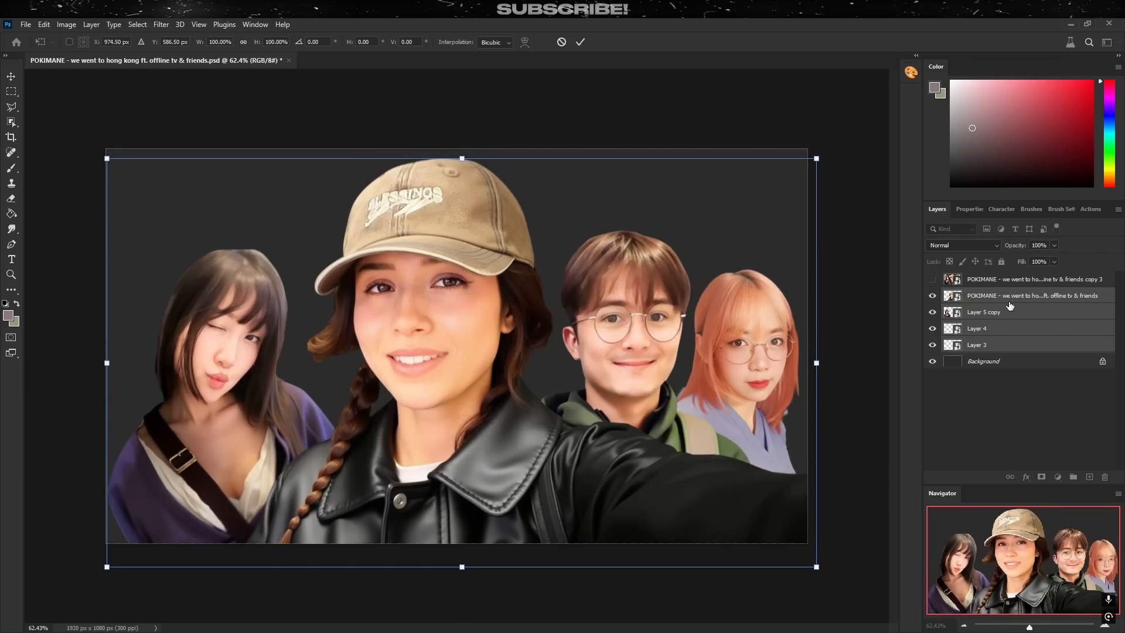
Step: Apply the four people layers' new position and check the composition at a small thumbnail size
{"action": "key", "text": "Return"}
{"action": "scroll", "coordinate": [560, 269], "scroll_direction": "down", "scroll_amount": 15}
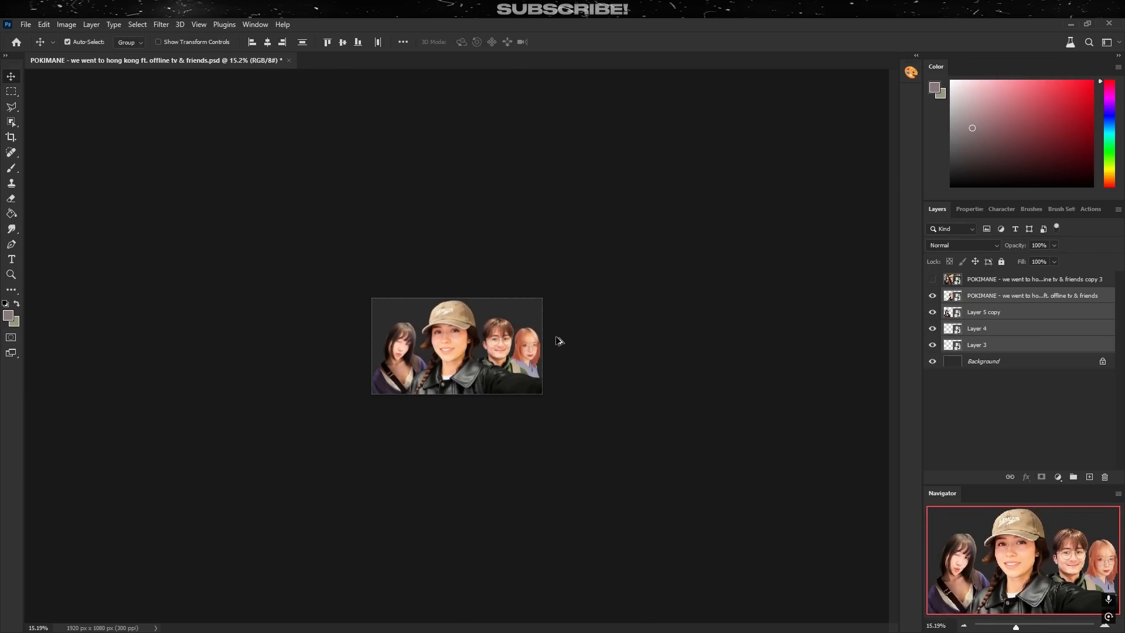
{"action": "scroll", "coordinate": [552, 344], "scroll_direction": "up", "scroll_amount": 7}
{"action": "scroll", "coordinate": [452, 346], "scroll_direction": "up", "scroll_amount": 4}
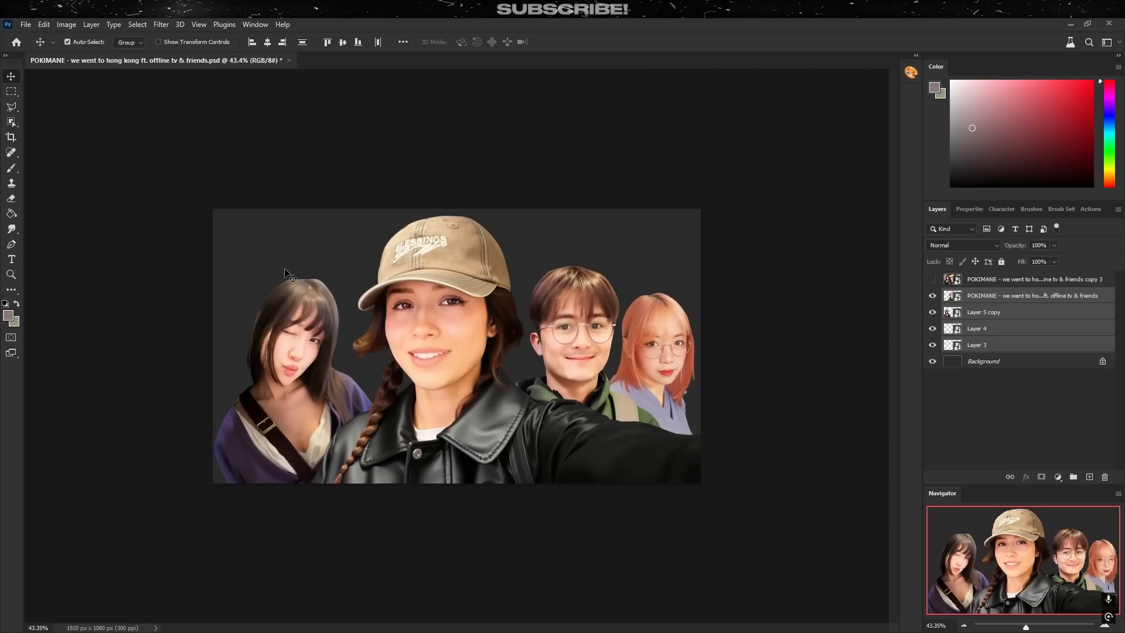
{"action": "scroll", "coordinate": [426, 324], "scroll_direction": "up", "scroll_amount": 2}
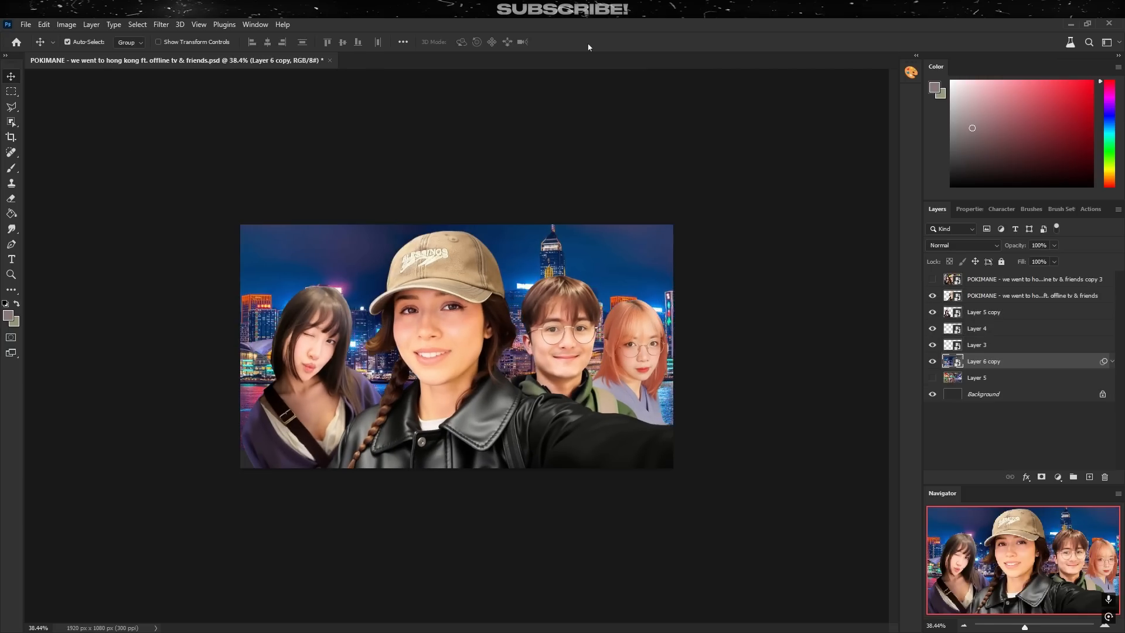
Step: Nudge the night skyline background on Layer 6 copy to the left behind the four people and deselect it
{"action": "key", "text": "shift+Left"}
{"action": "key", "text": "shift+Left"}
{"action": "key", "text": "shift+Left"}
{"action": "key", "text": "shift+Left"}
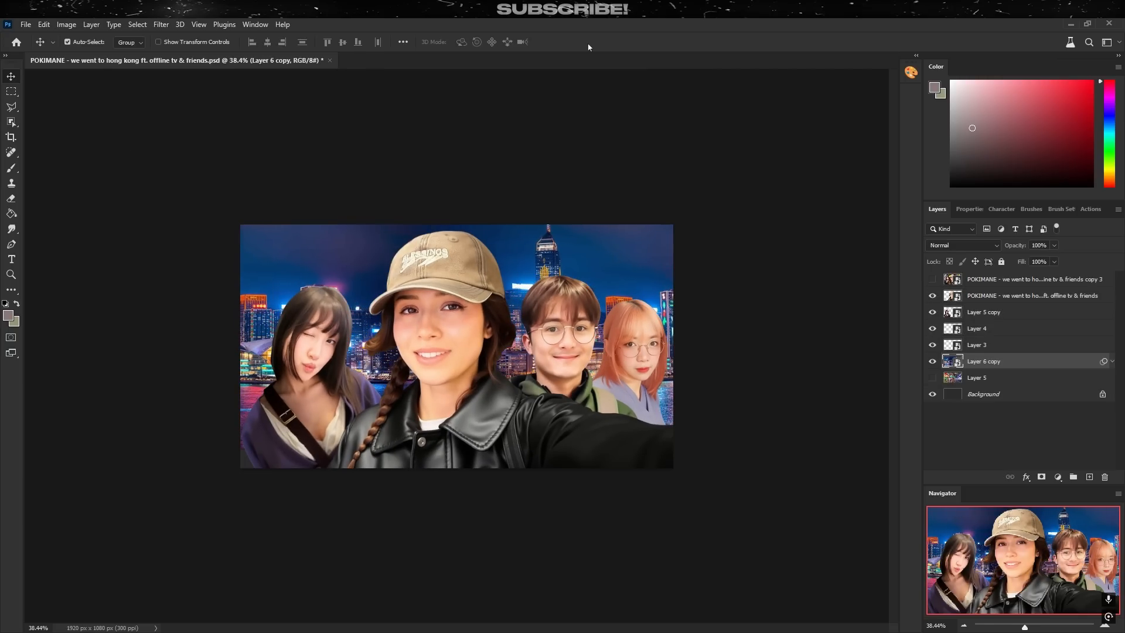
{"action": "left_click", "coordinate": [1008, 430]}
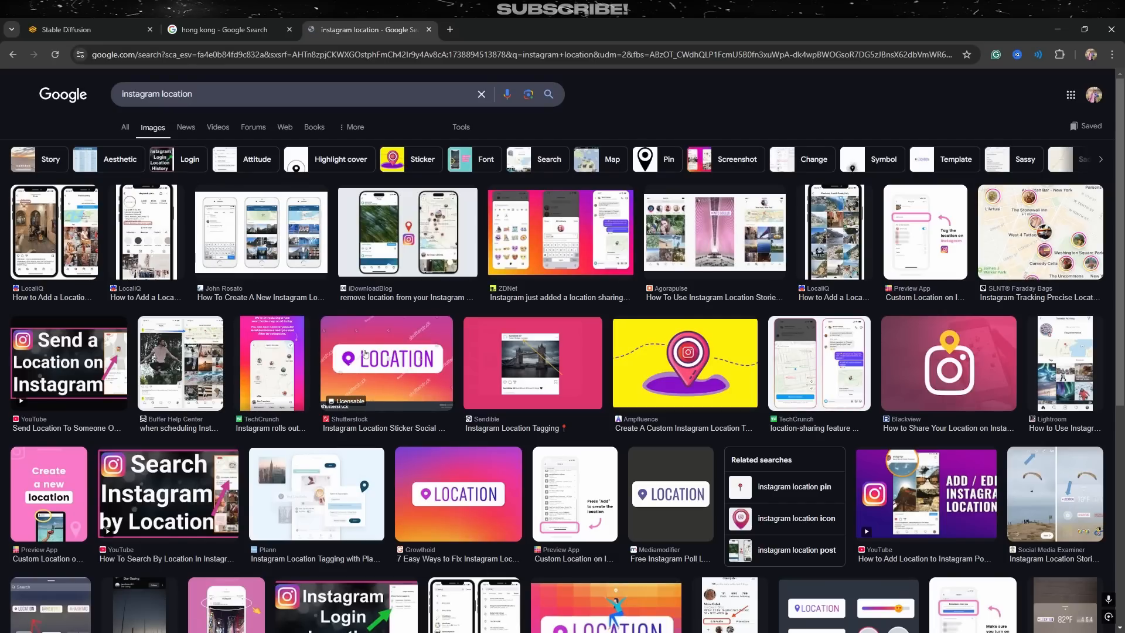
Step: Open the Growthoid LOCATION sticker result from the "instagram location" image search and copy the image
{"action": "left_click", "coordinate": [472, 477]}
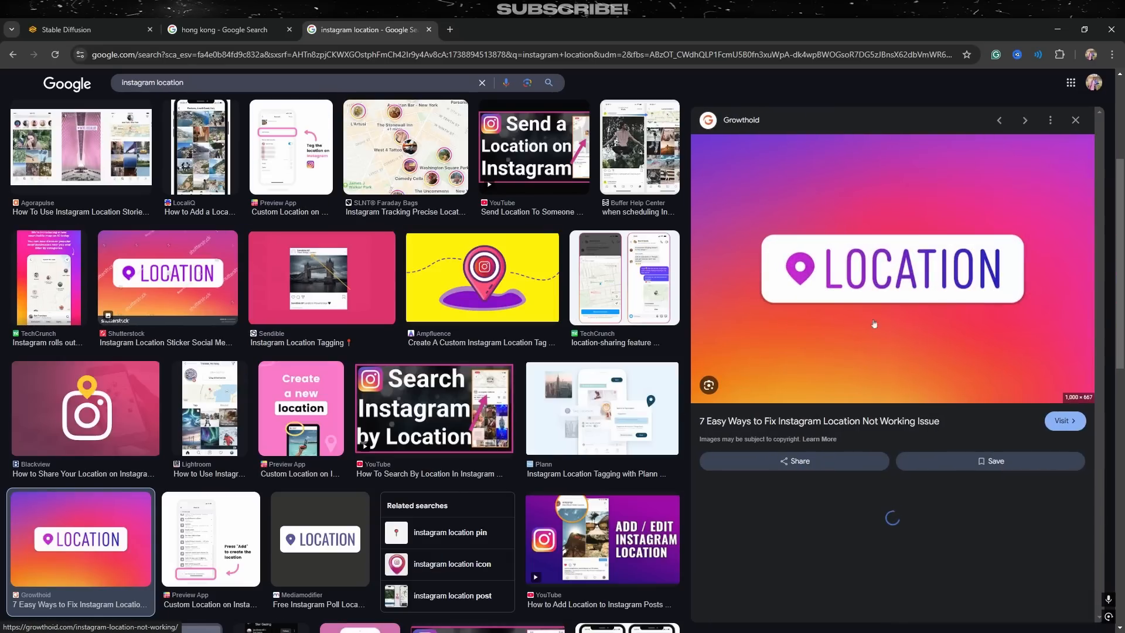
{"action": "right_click", "coordinate": [870, 279]}
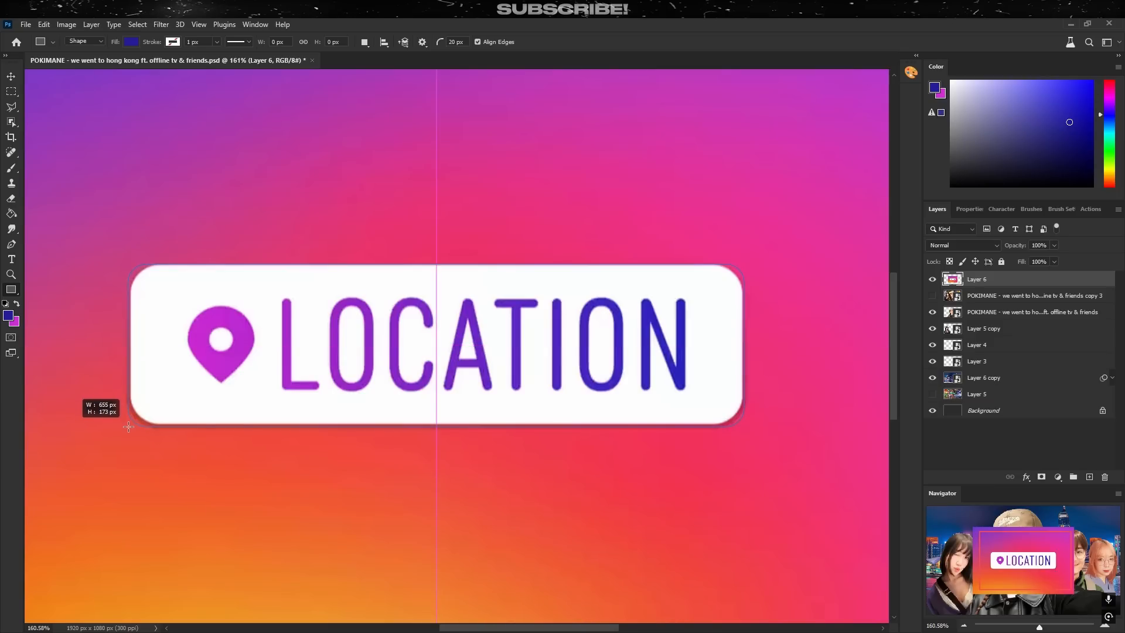
Step: Trace the white LOCATION label with a rounded rectangle about 655 × 173 px and combine the HON KONG label layers into one smart object
{"action": "left_click_drag", "start_coordinate": [128, 427], "coordinate": [129, 426]}
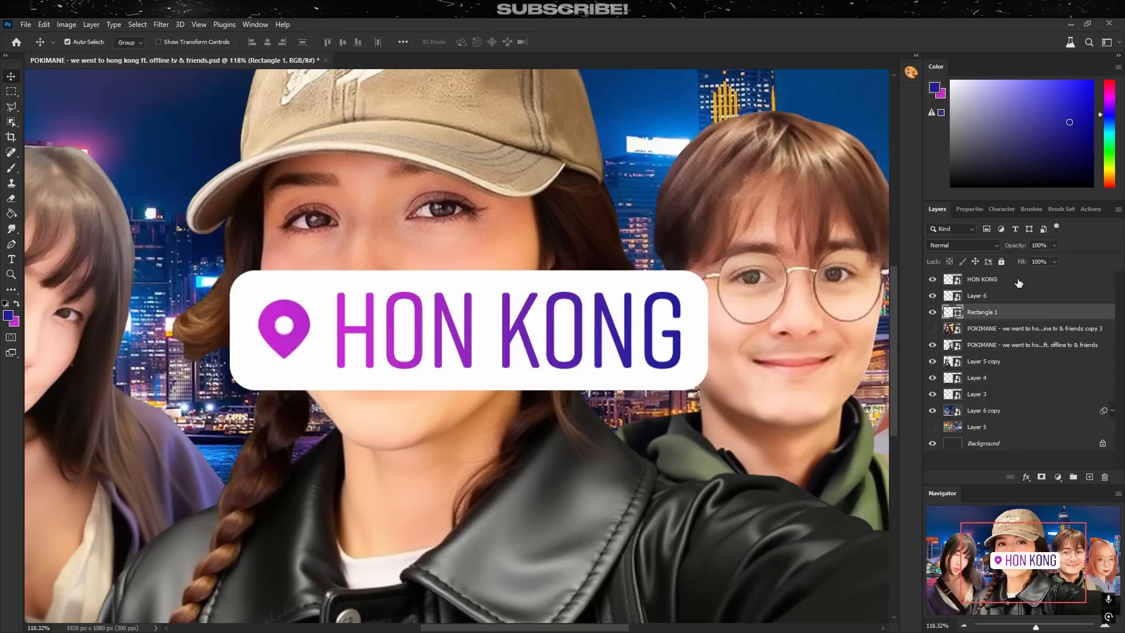
{"action": "right_click", "coordinate": [1019, 284]}
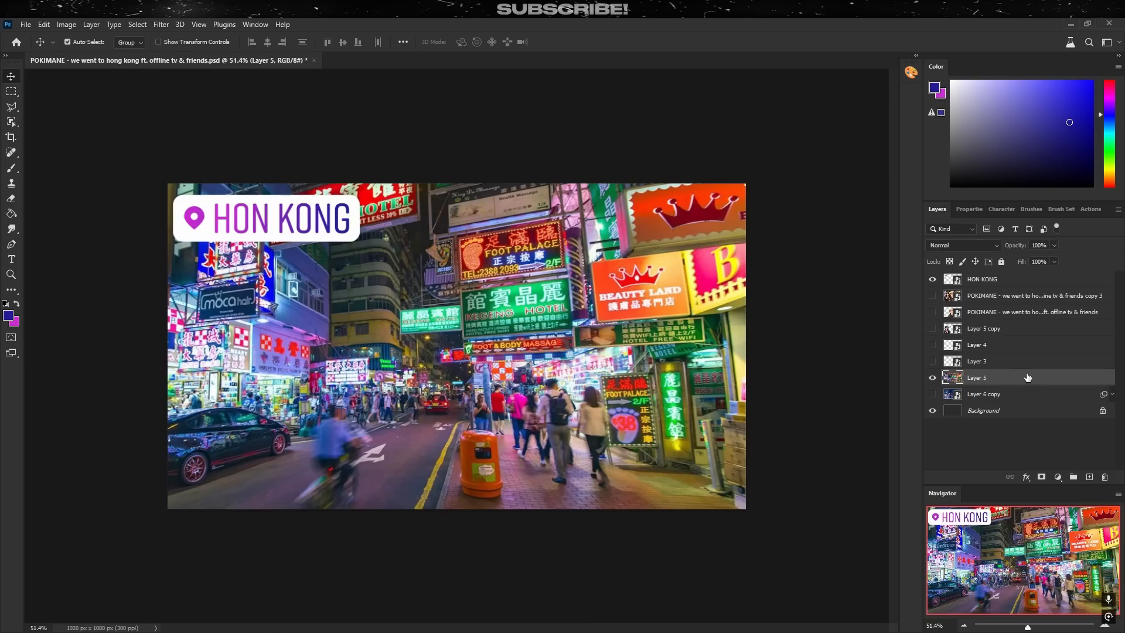
Step: Use the Camera Raw Filter on the neon street photo to set lens Distortion to about -32 and raise Clarity
{"action": "left_click", "coordinate": [161, 24]}
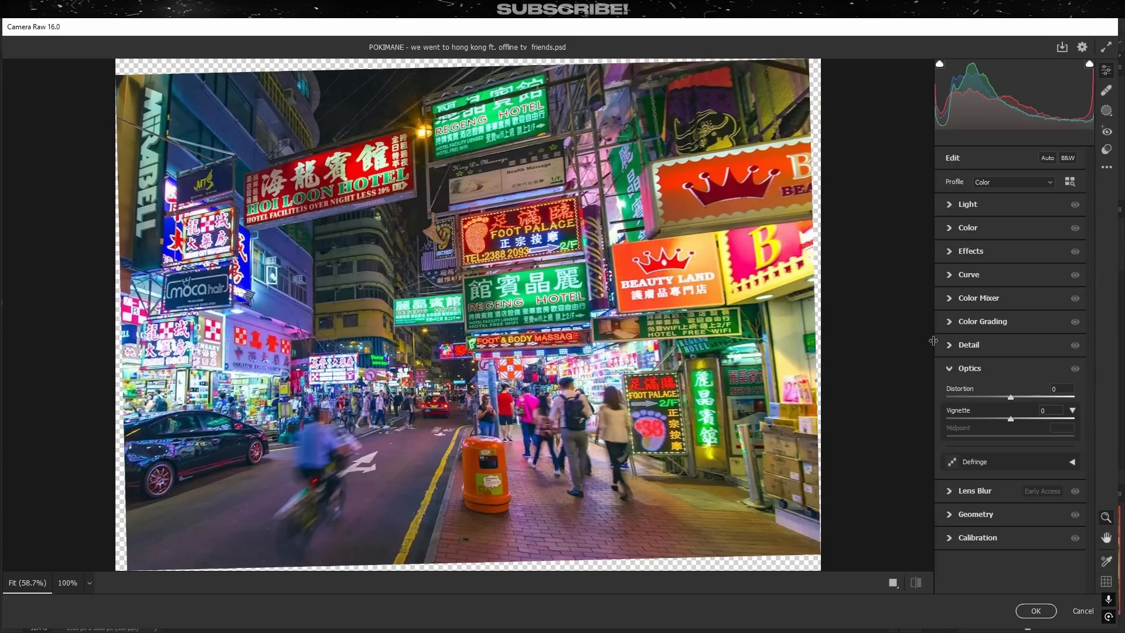
{"action": "left_click_drag", "start_coordinate": [1004, 394], "coordinate": [990, 397]}
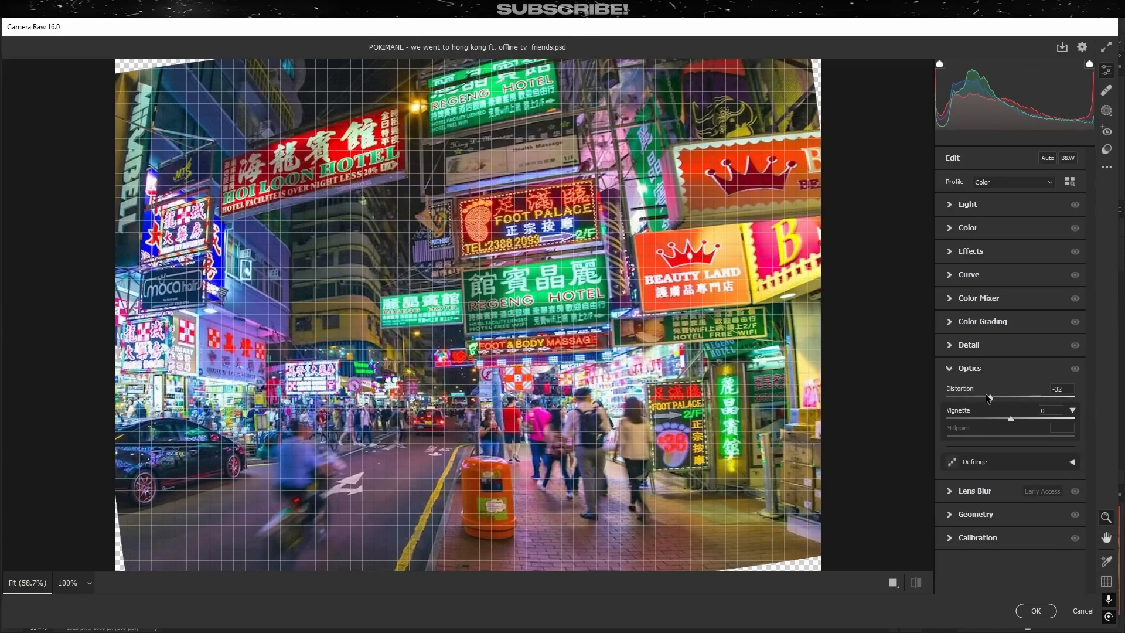
{"action": "left_click", "coordinate": [960, 369]}
{"action": "left_click", "coordinate": [971, 251]}
{"action": "left_click_drag", "start_coordinate": [1011, 294], "coordinate": [1033, 295]}
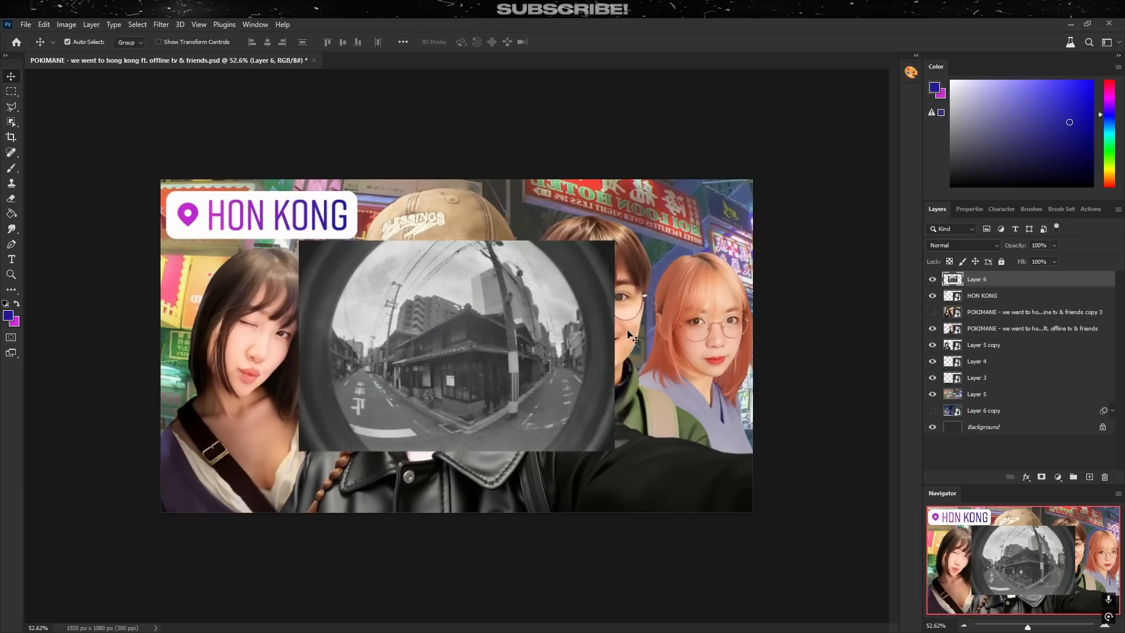
Step: Scale the black-and-white fisheye photo to the full canvas height and move its layer behind the people, above Layer 5
{"action": "left_click_drag", "start_coordinate": [457, 240], "coordinate": [457, 179]}
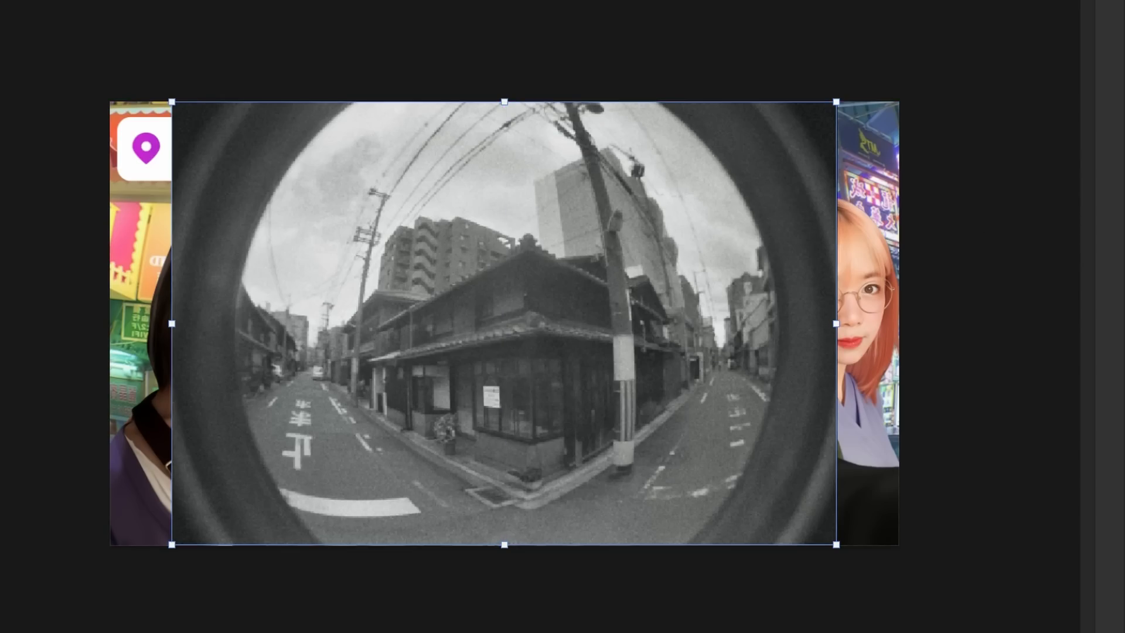
{"action": "key", "text": "Return"}
{"action": "mouse_move", "coordinate": [1027, 378]}
{"action": "left_mouse_down"}
{"action": "mouse_move", "coordinate": [1028, 319]}
{"action": "mouse_move", "coordinate": [1028, 400]}
{"action": "mouse_move", "coordinate": [1028, 370]}
{"action": "left_mouse_up"}
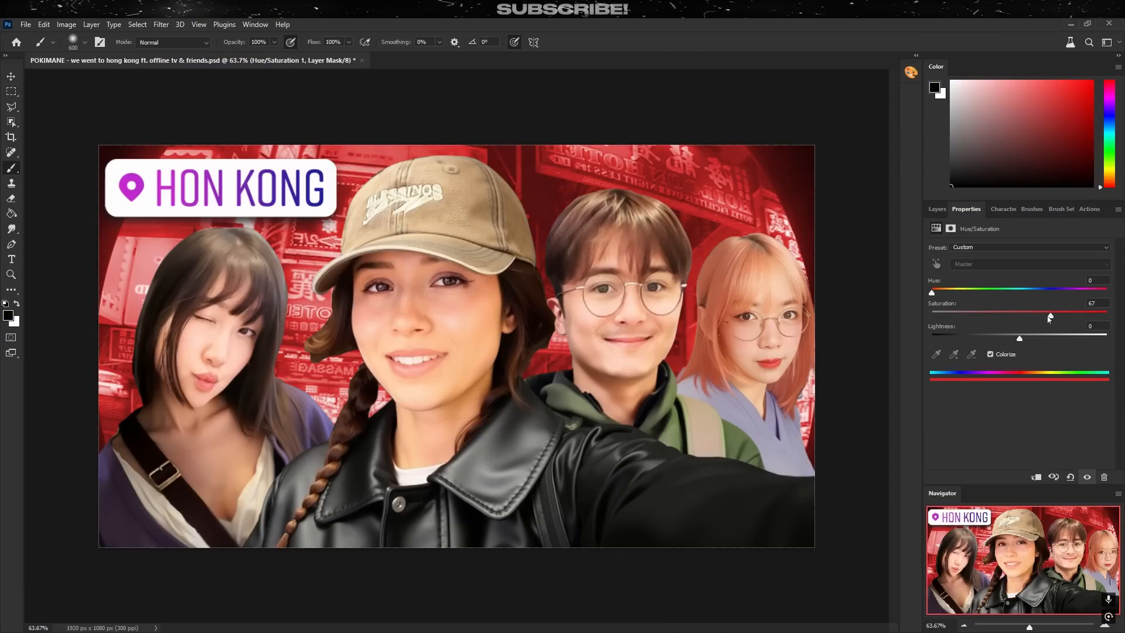
Step: Tint the background blue with Hue/Saturation and fade it with Curves, lifting the black point to about 20 and lowering the white point
{"action": "left_click_drag", "start_coordinate": [1022, 289], "coordinate": [1030, 293]}
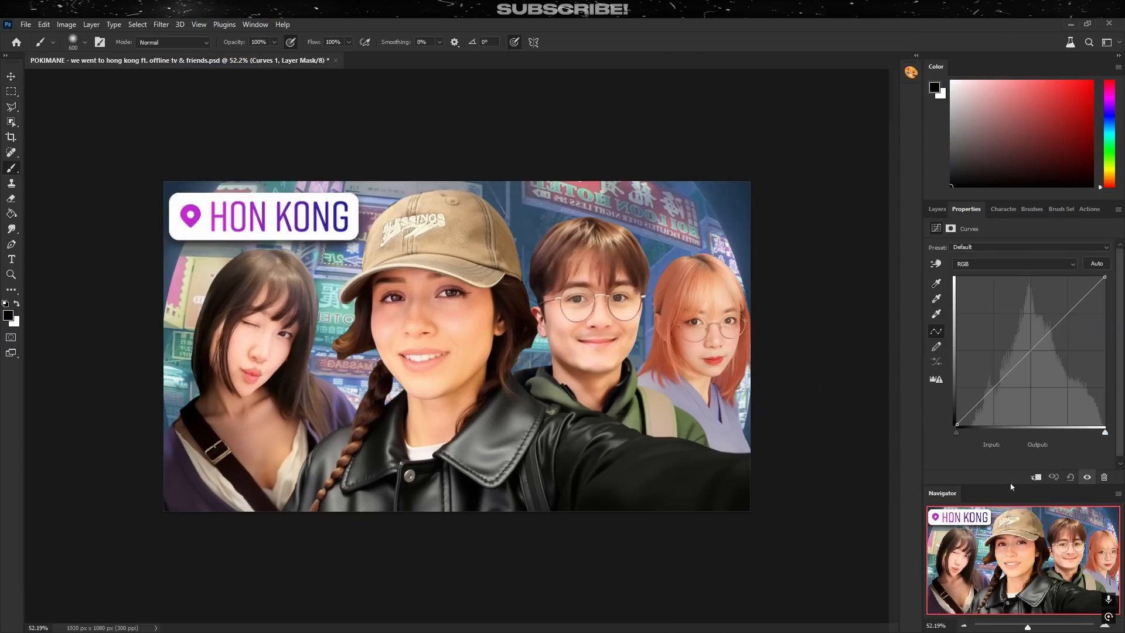
{"action": "left_click_drag", "start_coordinate": [956, 422], "coordinate": [942, 409]}
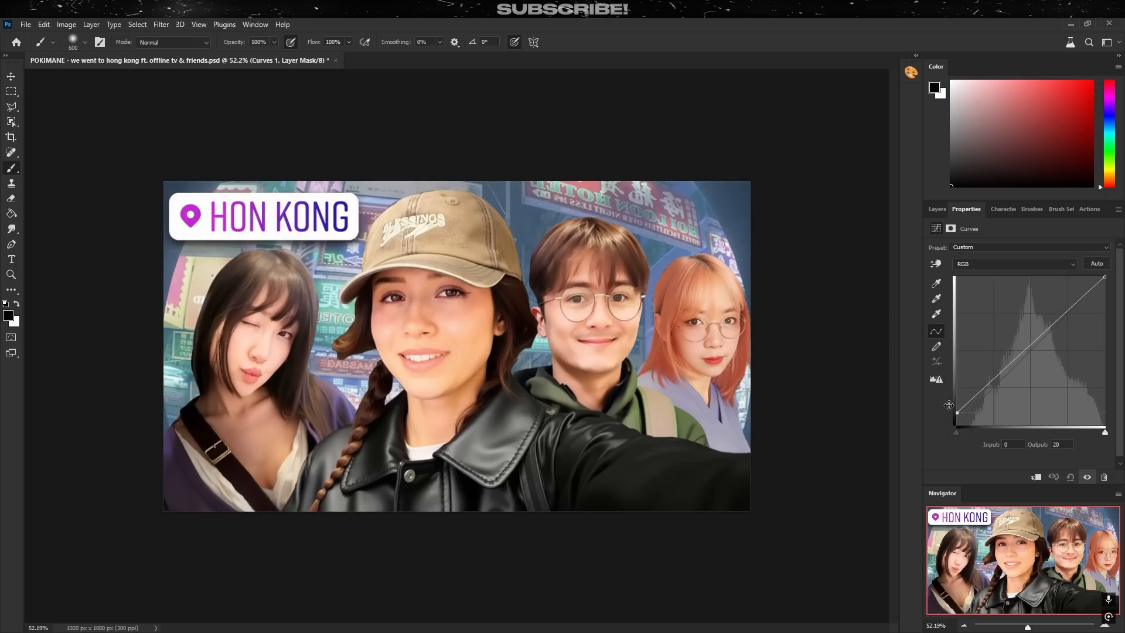
{"action": "left_click_drag", "start_coordinate": [1106, 277], "coordinate": [1107, 288]}
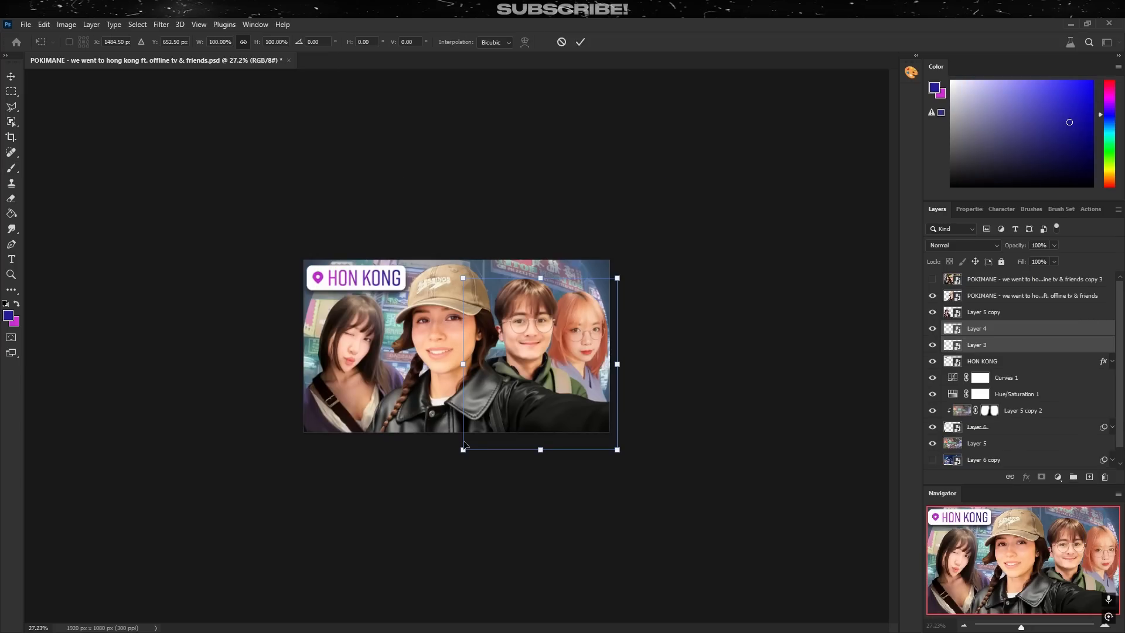
Step: Scale the people on Layer 3 and Layer 4 down together and check the winking girl's red jacket within the whole composition
{"action": "left_click_drag", "start_coordinate": [466, 446], "coordinate": [500, 407]}
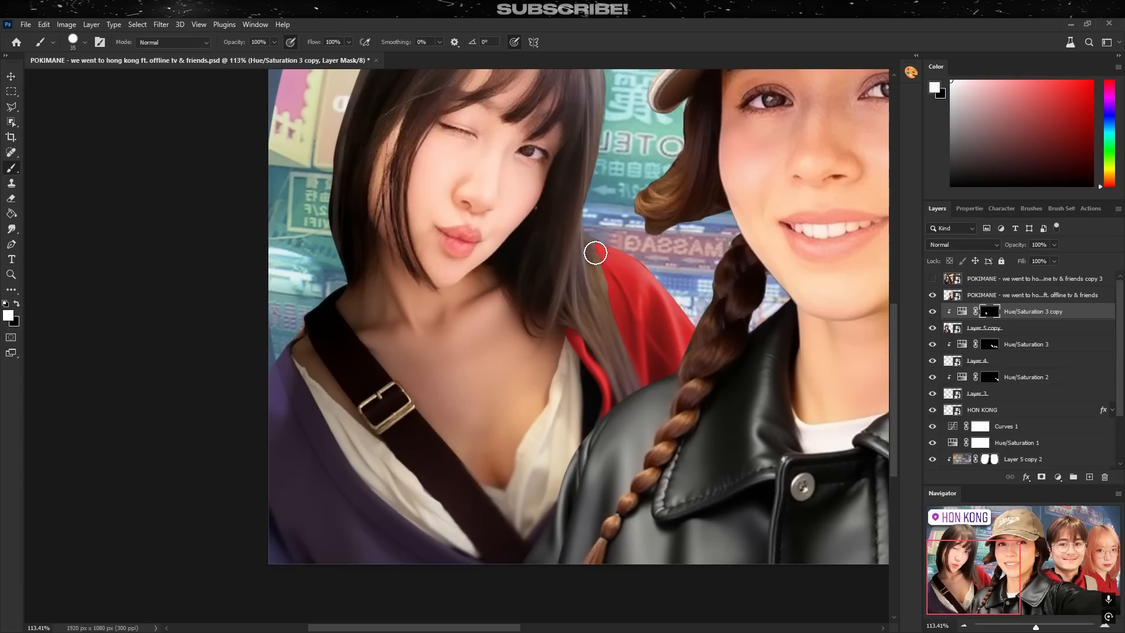
{"action": "key", "text": "ctrl+minus"}
{"action": "key", "text": "ctrl+minus"}
{"action": "key", "text": "ctrl+minus"}
{"action": "key", "text": "ctrl+minus"}
{"action": "key", "text": "ctrl+minus"}
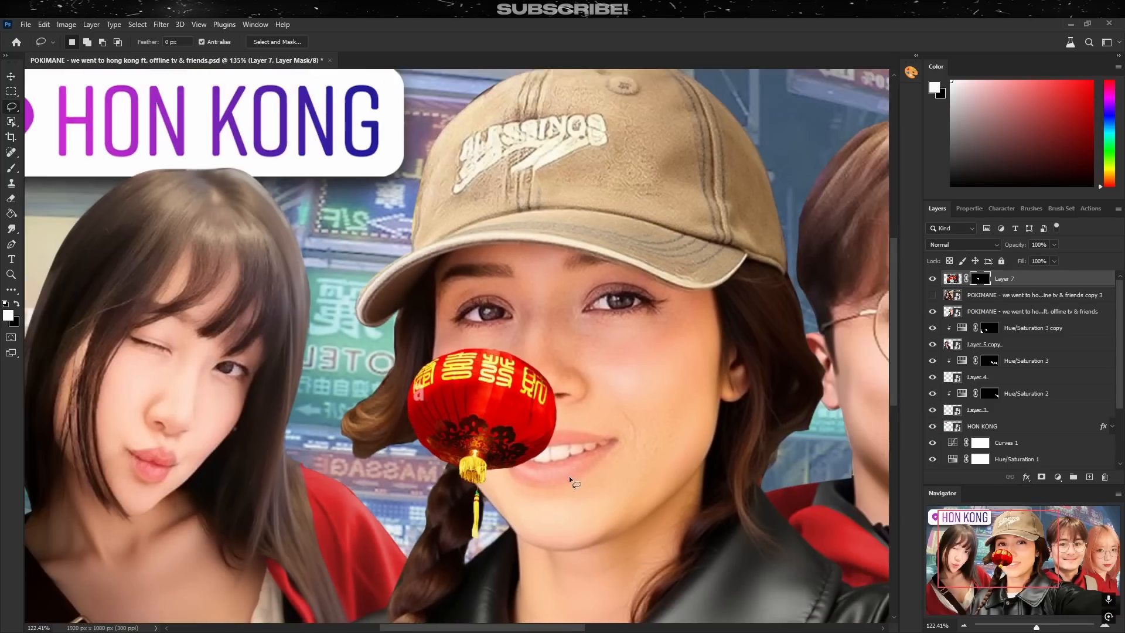
Step: Transform the red lantern cut-out on Layer 7 to adjust its placement in the composition
{"action": "key", "text": "ctrl+minus"}
{"action": "key", "text": "ctrl+minus"}
{"action": "key", "text": "ctrl+t"}
{"action": "left_click_drag", "start_coordinate": [720, 199], "coordinate": [763, 212]}
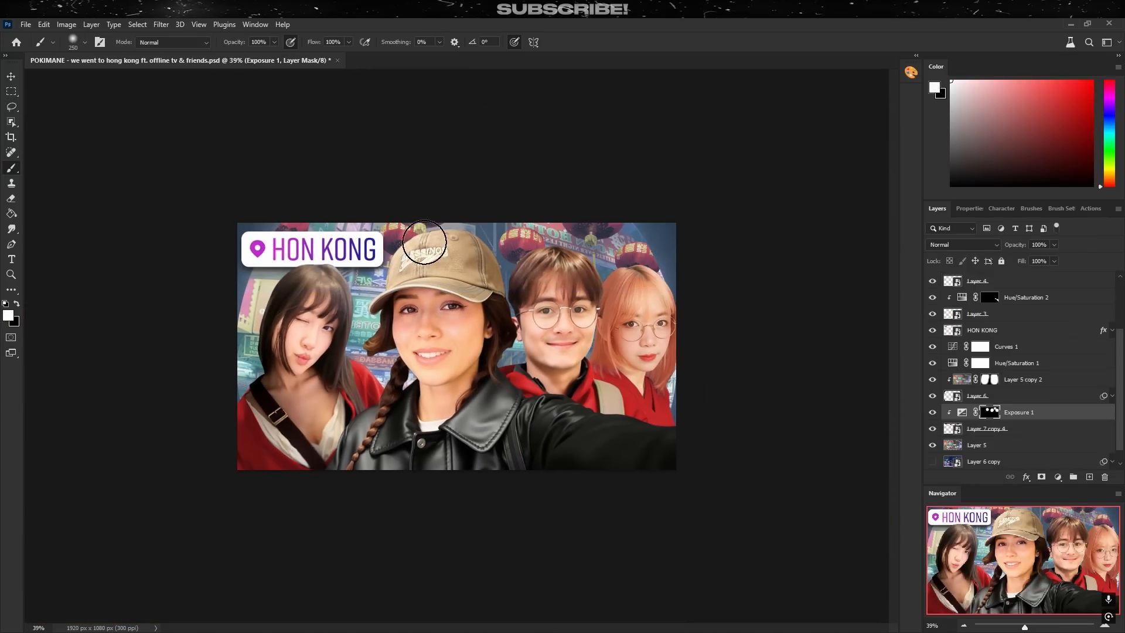
Step: Recolour the winking girl's jacket magenta with a Hue/Saturation hue of about 330 and check the thumbnail at small size
{"action": "scroll", "coordinate": [345, 281], "scroll_direction": "down", "scroll_amount": 9}
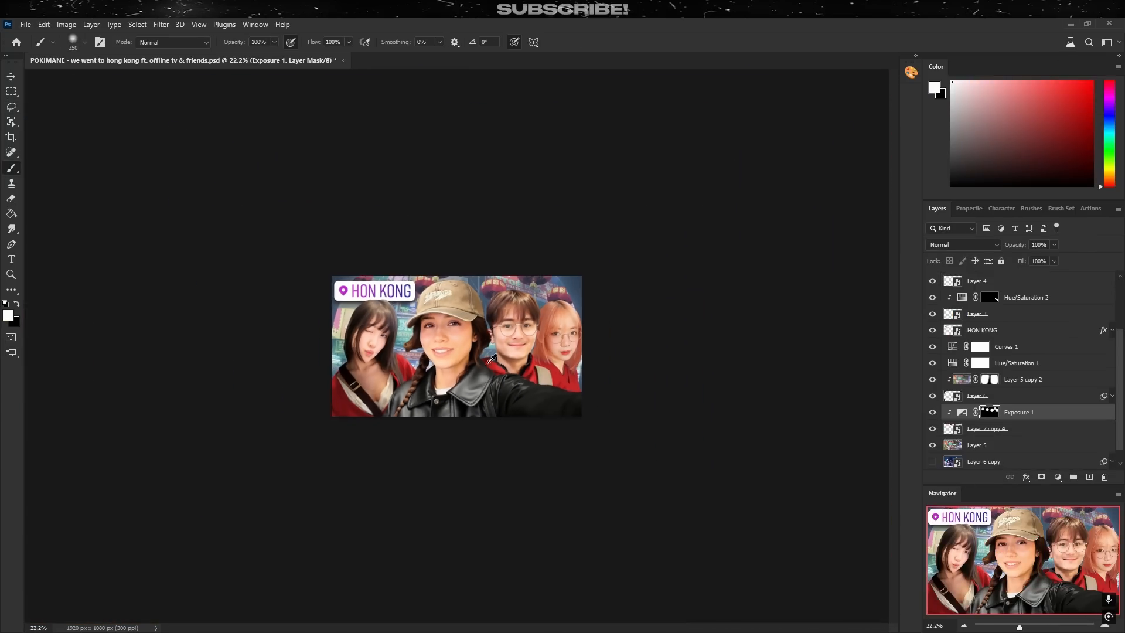
{"action": "scroll", "coordinate": [590, 196], "scroll_direction": "up", "scroll_amount": 14}
{"action": "scroll", "coordinate": [619, 194], "scroll_direction": "up", "scroll_amount": 2}
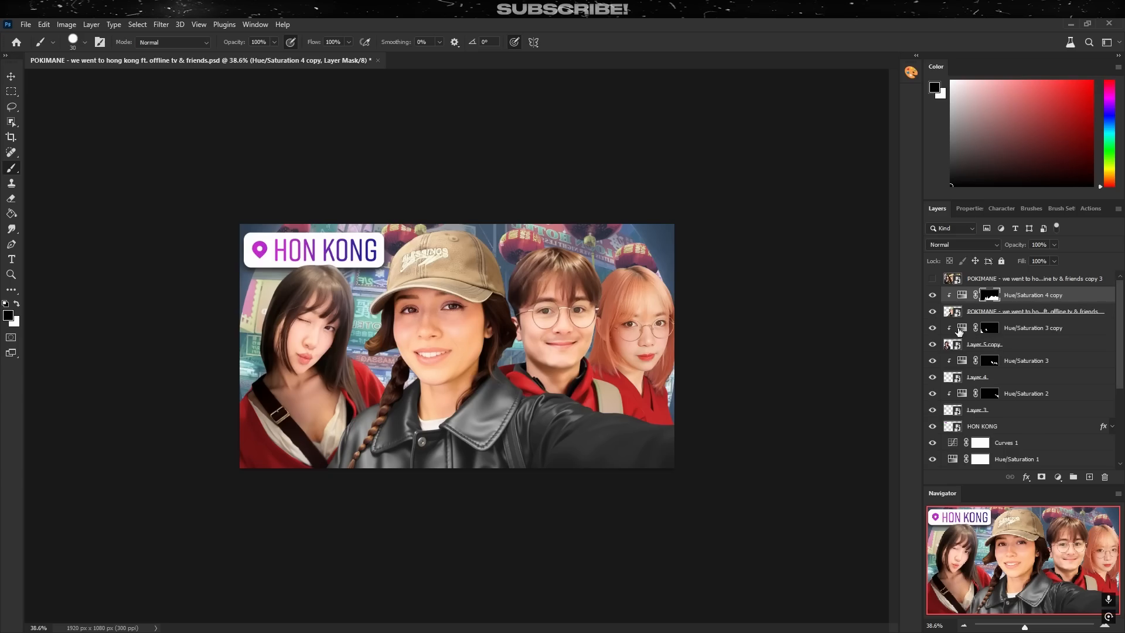
{"action": "double_click", "coordinate": [961, 328]}
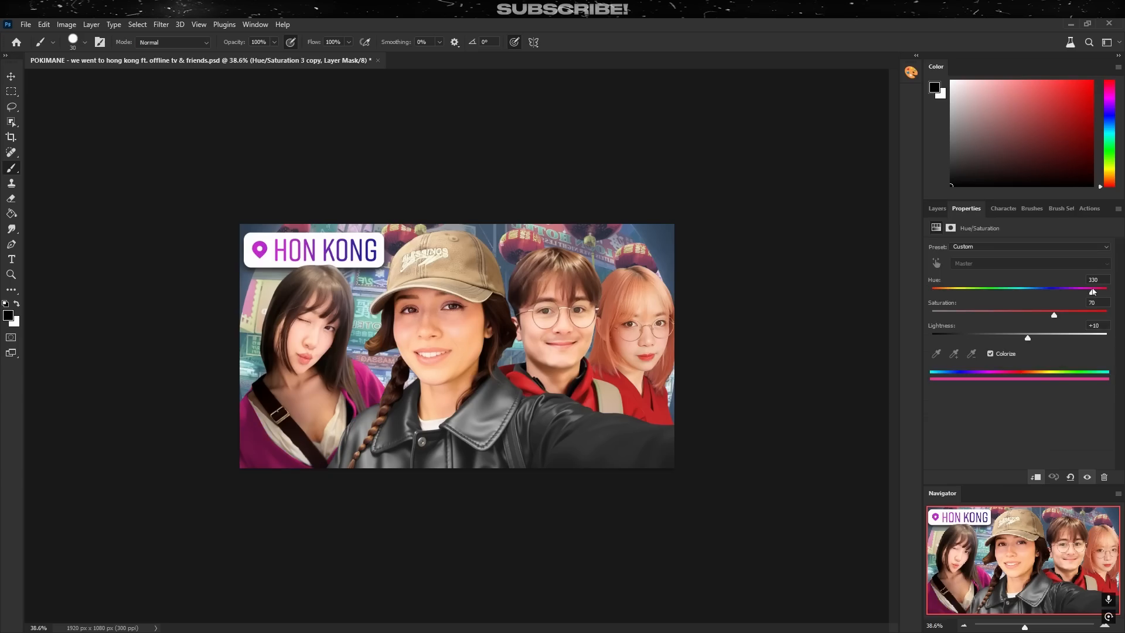
{"action": "left_click", "coordinate": [938, 208]}
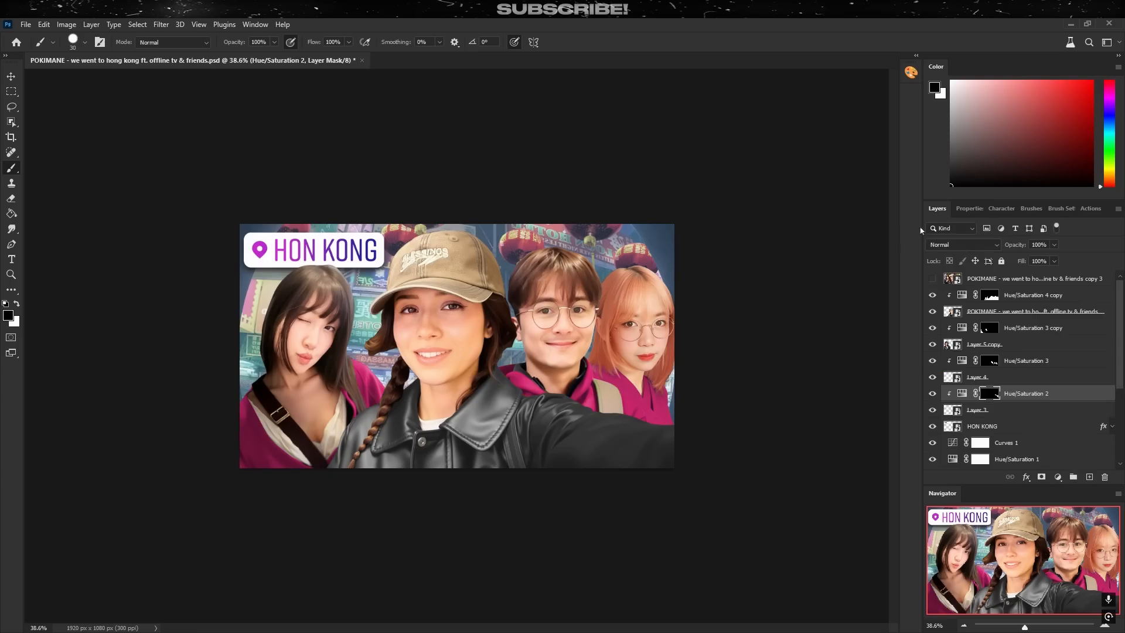
{"action": "scroll", "coordinate": [581, 359], "scroll_direction": "down", "scroll_amount": 6}
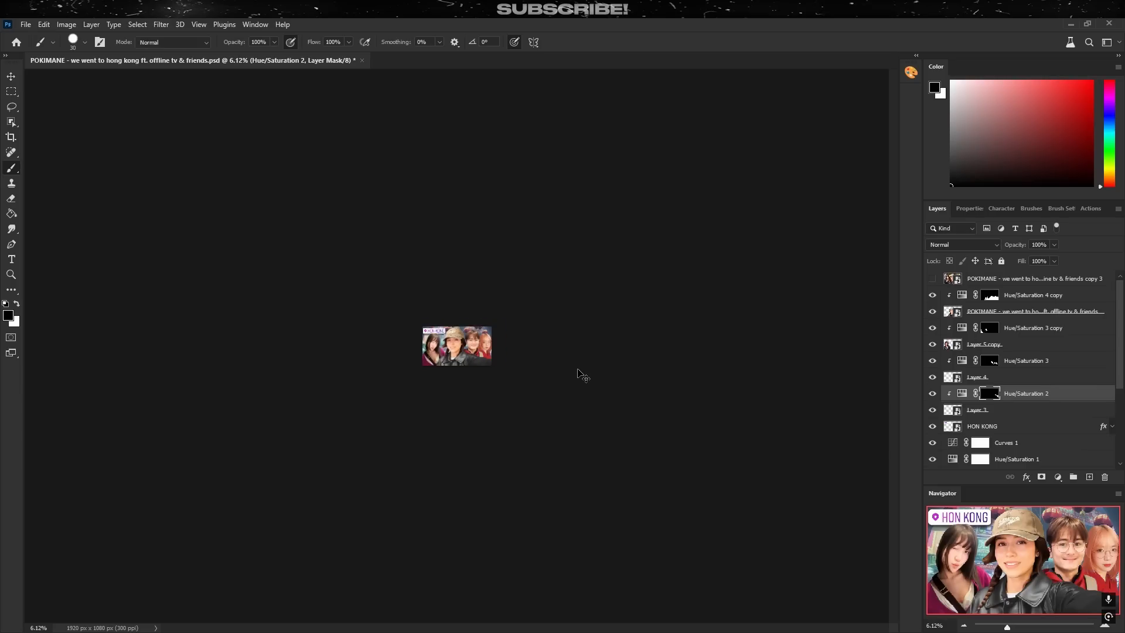
{"action": "scroll", "coordinate": [580, 375], "scroll_direction": "up", "scroll_amount": 6}
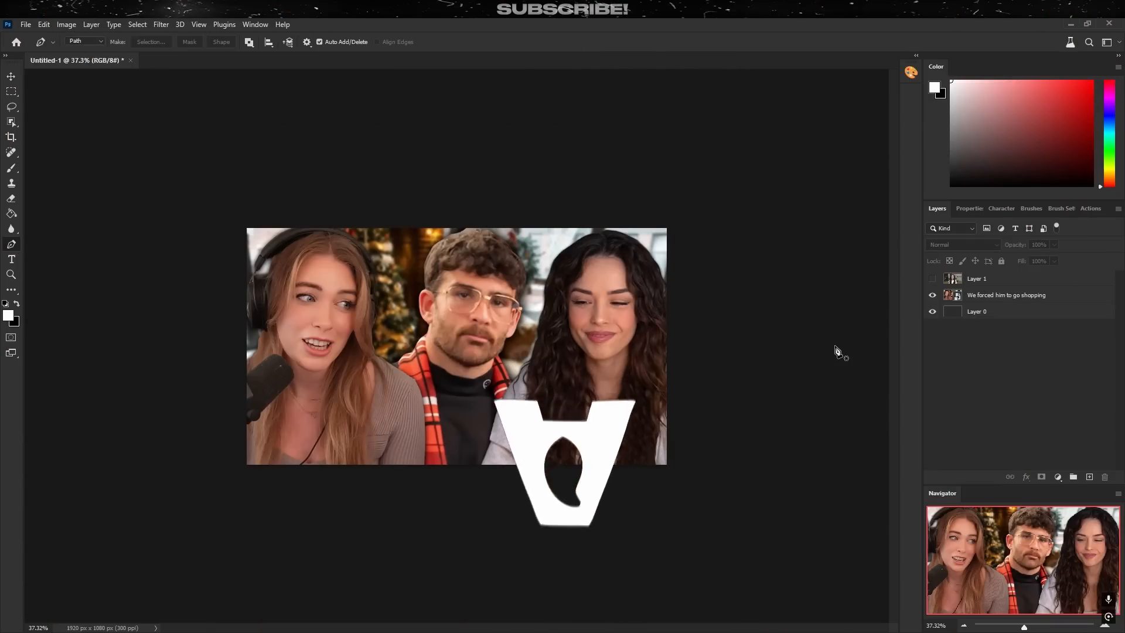
{"action": "scroll", "coordinate": [811, 354], "scroll_direction": "up", "scroll_amount": 4}
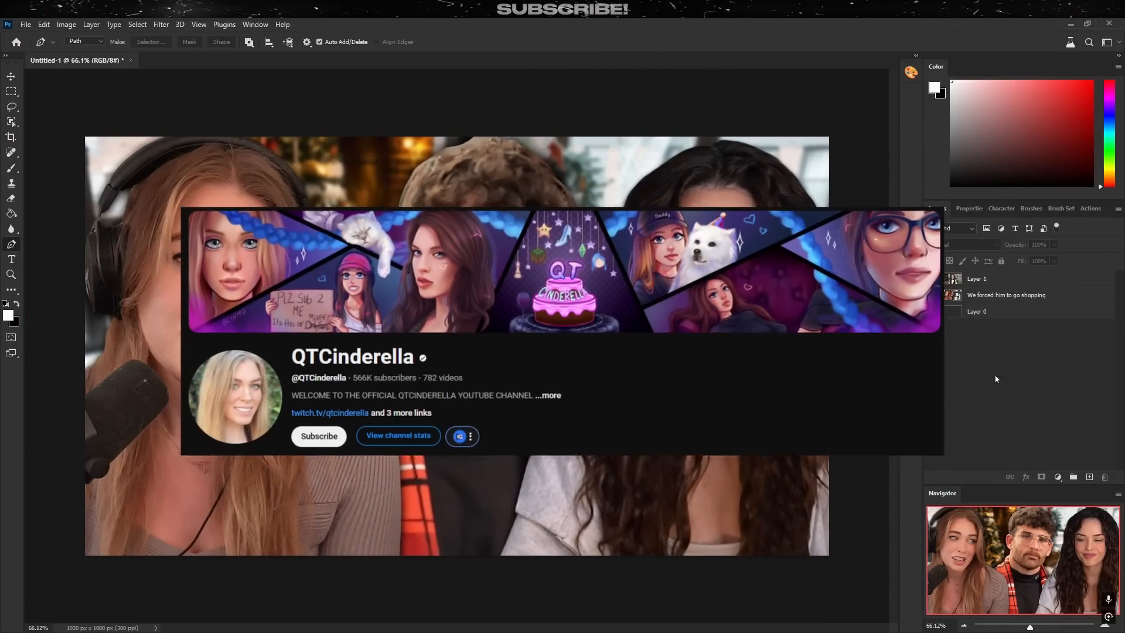
{"action": "scroll", "coordinate": [453, 403], "scroll_direction": "up", "scroll_amount": 7}
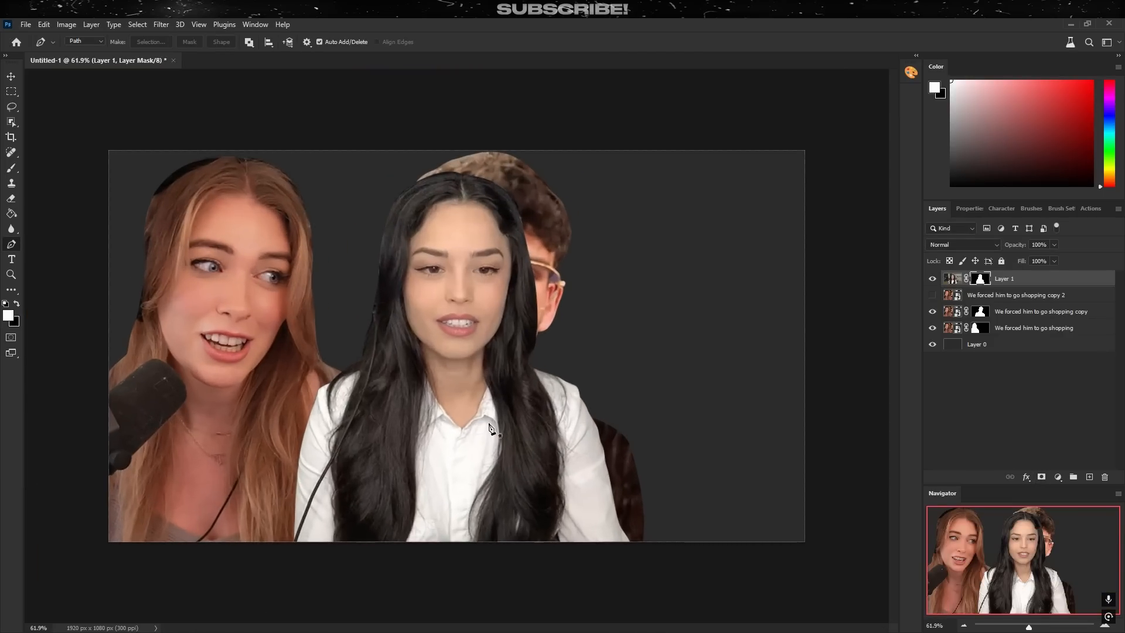
{"action": "scroll", "coordinate": [412, 366], "scroll_direction": "up", "scroll_amount": 1}
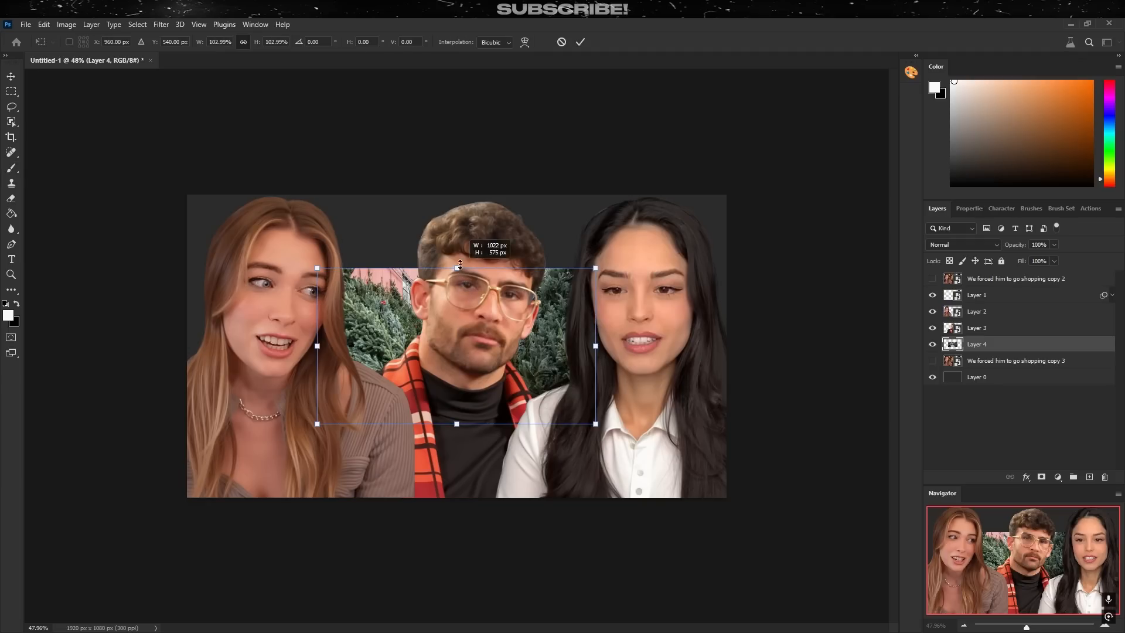
Step: Scale the Christmas tree lot background to fill the canvas and move the dark-haired woman's Layer 1 below Layer 3
{"action": "left_click_drag", "start_coordinate": [460, 265], "coordinate": [462, 195]}
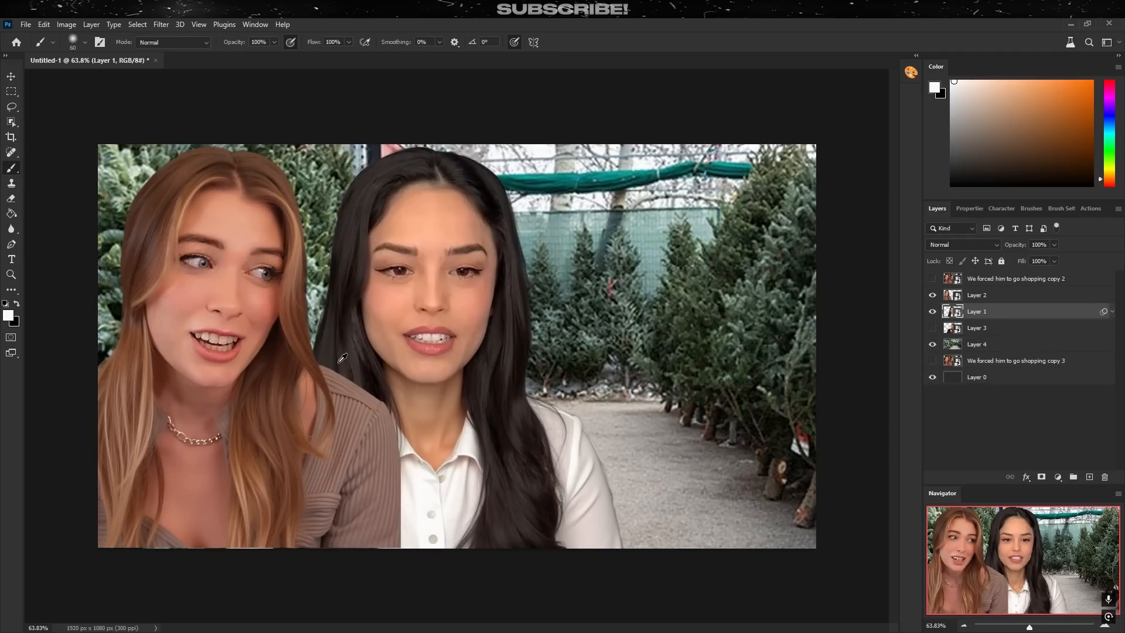
{"action": "left_click_drag", "start_coordinate": [980, 320], "coordinate": [986, 337]}
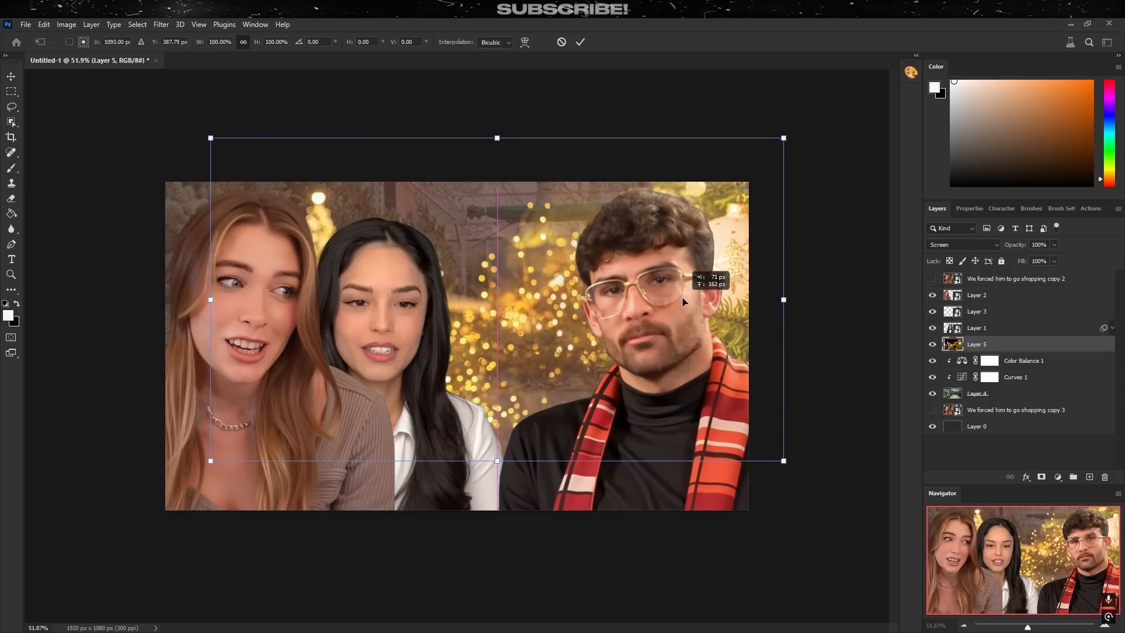
Step: Reposition the golden bokeh lights on Layer 5 behind the people and add a layer mask to it
{"action": "left_click_drag", "start_coordinate": [656, 287], "coordinate": [666, 265]}
{"action": "key", "text": "Return"}
{"action": "left_click", "coordinate": [1041, 477]}
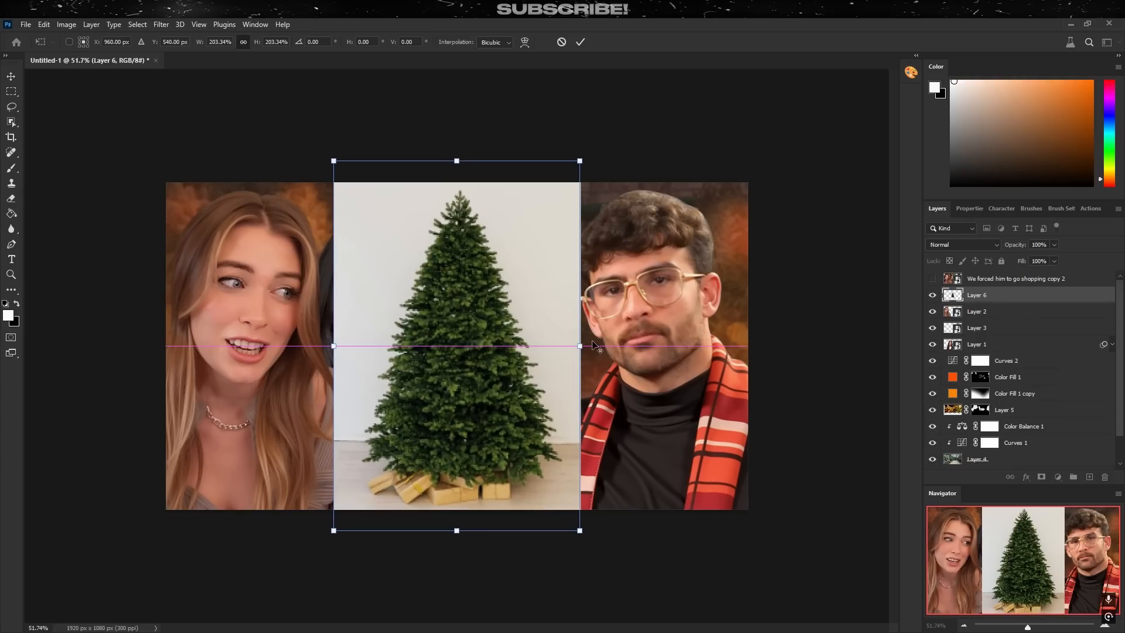
Step: Apply the Christmas tree image's scaling at 203.34% and brighten the cut-out tree's Shadows with the Camera Raw Filter
{"action": "key", "text": "Return"}
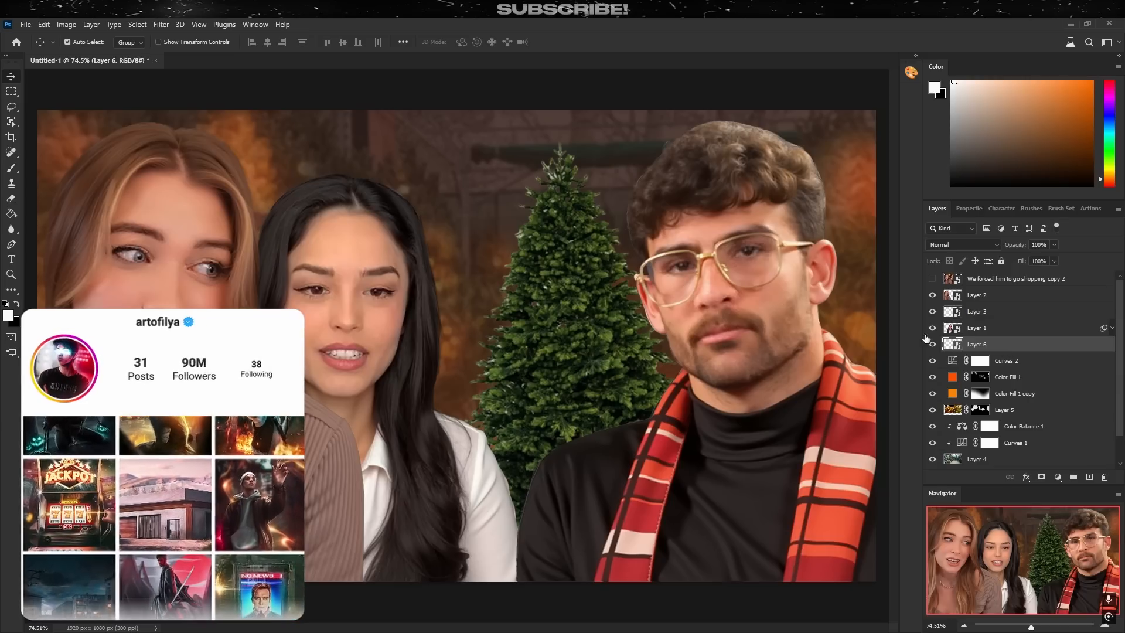
{"action": "left_click", "coordinate": [161, 24]}
{"action": "left_click", "coordinate": [209, 111]}
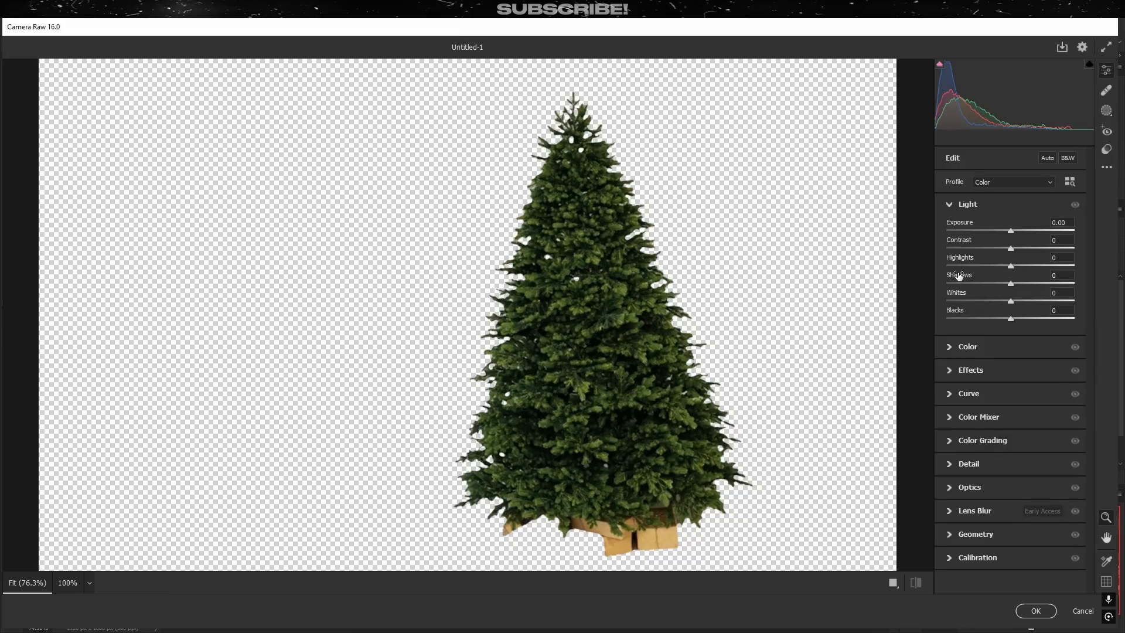
{"action": "left_click_drag", "start_coordinate": [1017, 280], "coordinate": [1049, 265]}
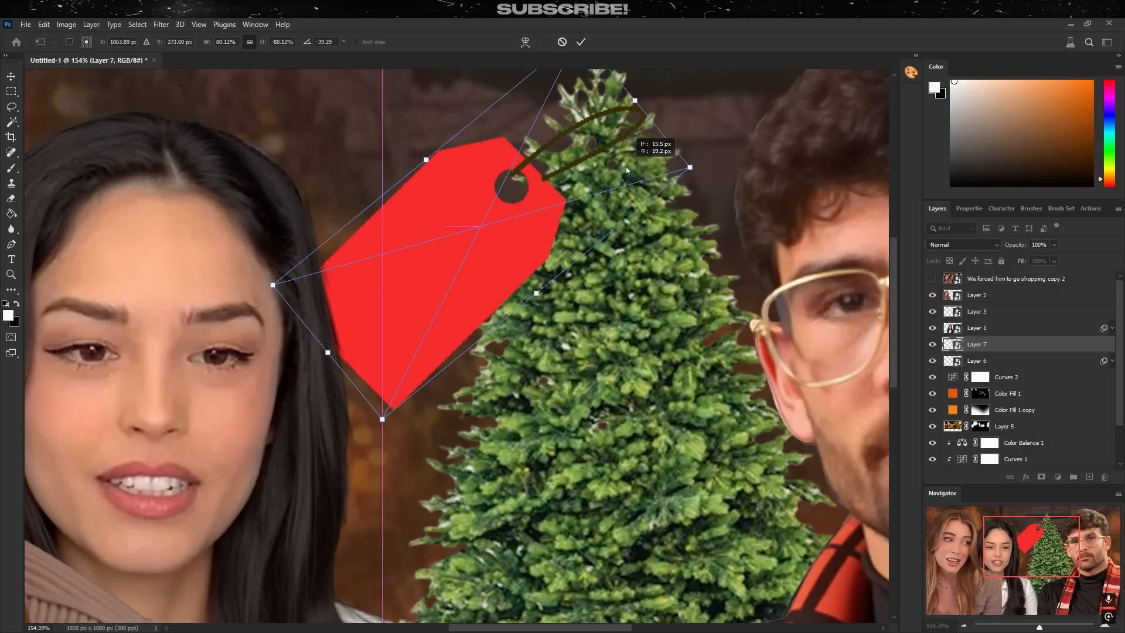
Step: Hang the red tag on the tree's top, pixelate the 100$ text with a Mosaic cell size of about 59 and place it on the tag
{"action": "mouse_move", "coordinate": [627, 171]}
{"action": "left_mouse_down"}
{"action": "mouse_move", "coordinate": [640, 156]}
{"action": "mouse_move", "coordinate": [633, 181]}
{"action": "left_mouse_up"}
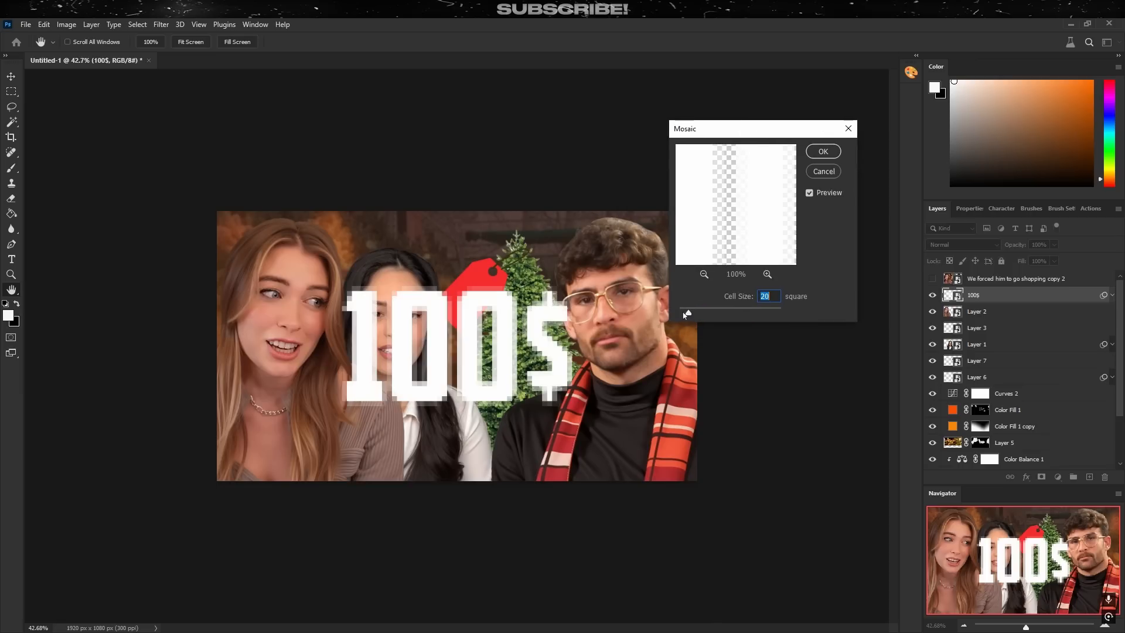
{"action": "left_click_drag", "start_coordinate": [687, 314], "coordinate": [704, 314]}
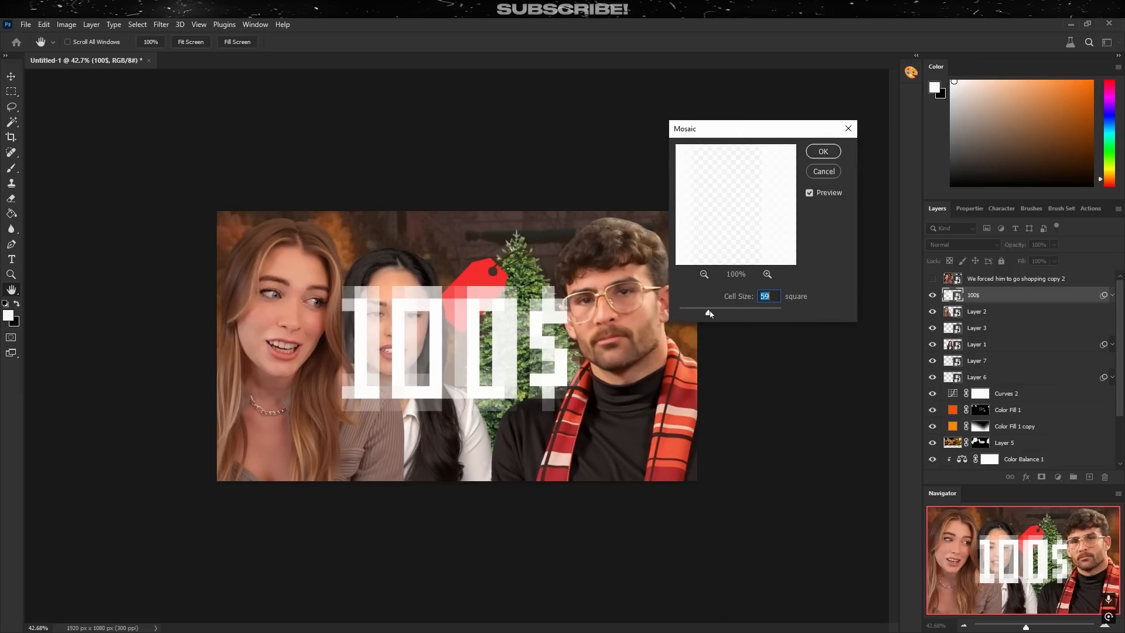
{"action": "key", "text": "Return"}
{"action": "key", "text": "Delete"}
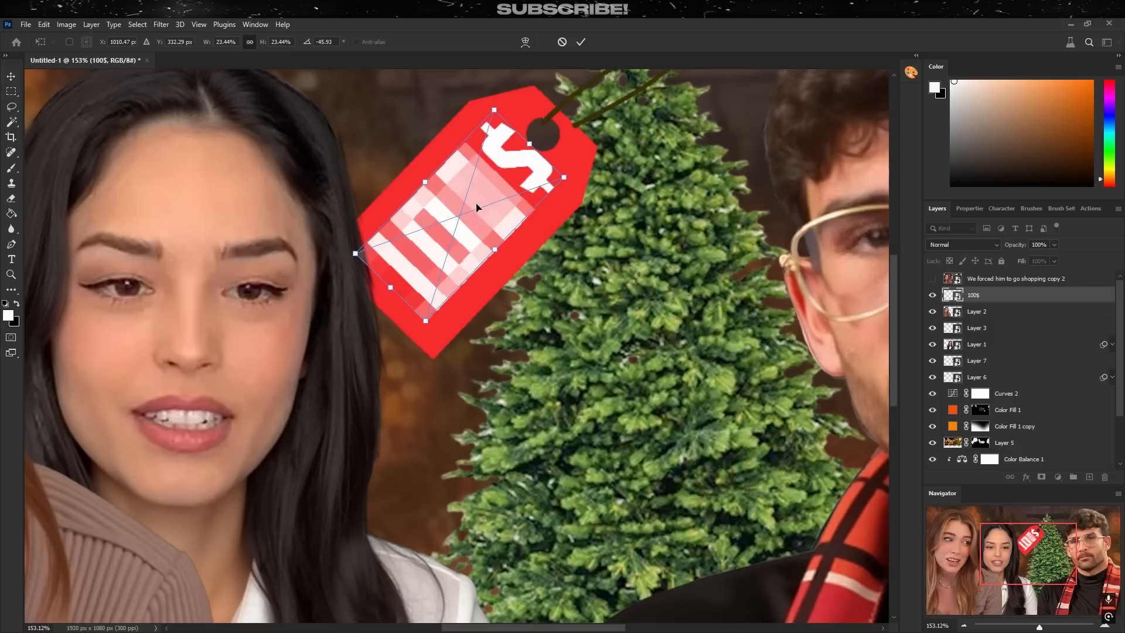
{"action": "left_click_drag", "start_coordinate": [480, 193], "coordinate": [404, 287]}
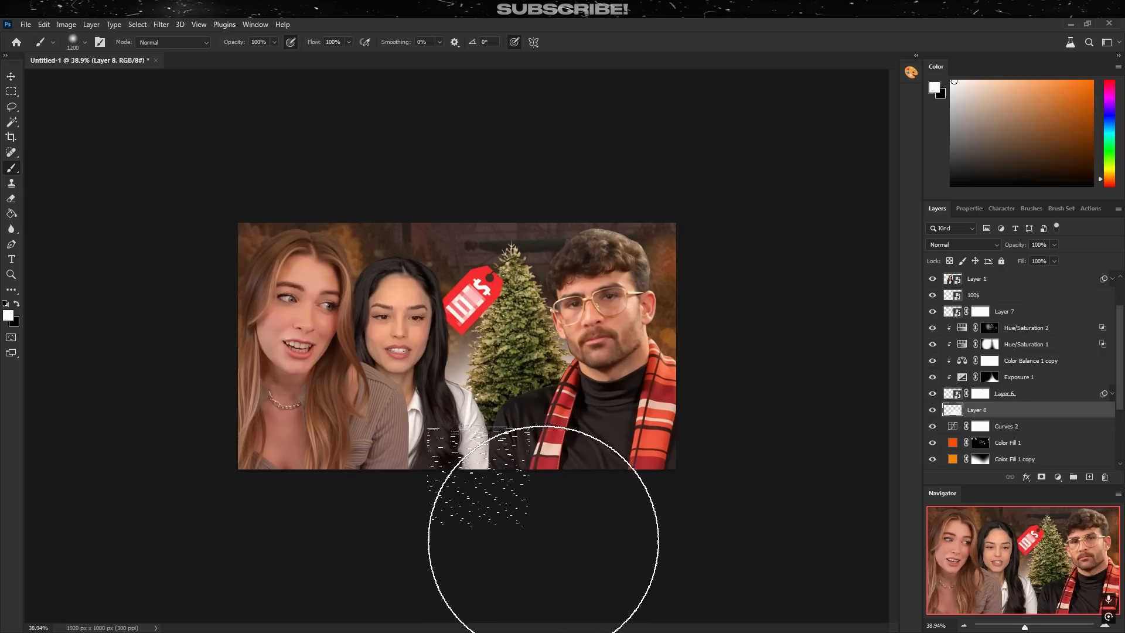
Step: Enlarge the soft brush for the white glow on Layer 8 and paint the Exposure 2 mask along the bottom of the image
{"action": "key", "text": "bracketright"}
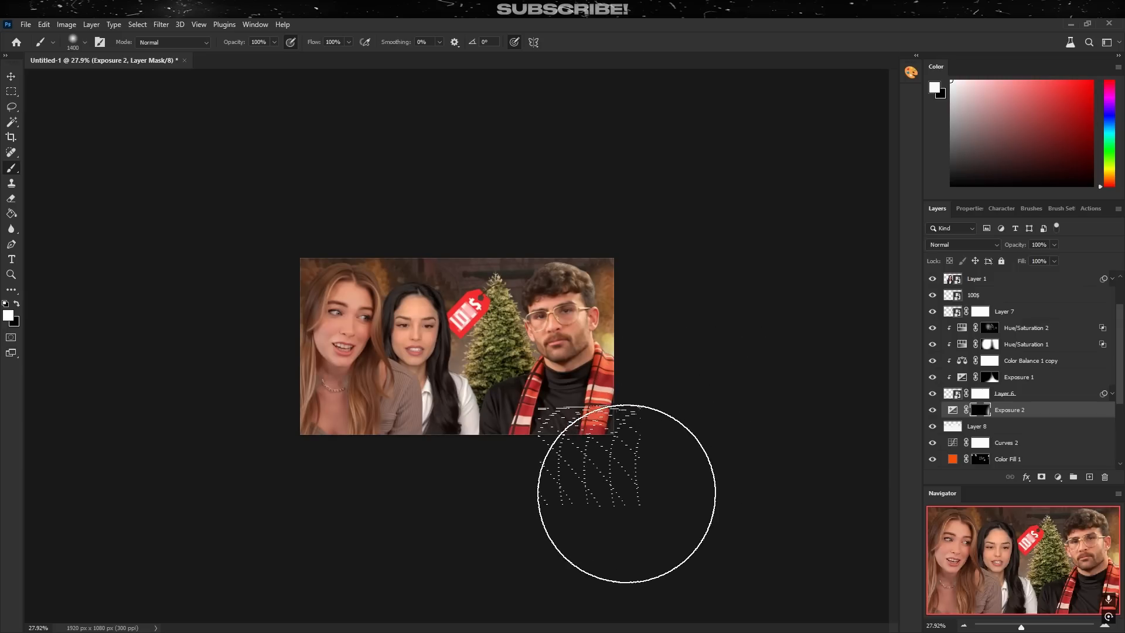
{"action": "mouse_move", "coordinate": [627, 494]}
{"action": "left_mouse_down"}
{"action": "mouse_move", "coordinate": [583, 477]}
{"action": "mouse_move", "coordinate": [418, 495]}
{"action": "mouse_move", "coordinate": [334, 418]}
{"action": "left_mouse_up"}
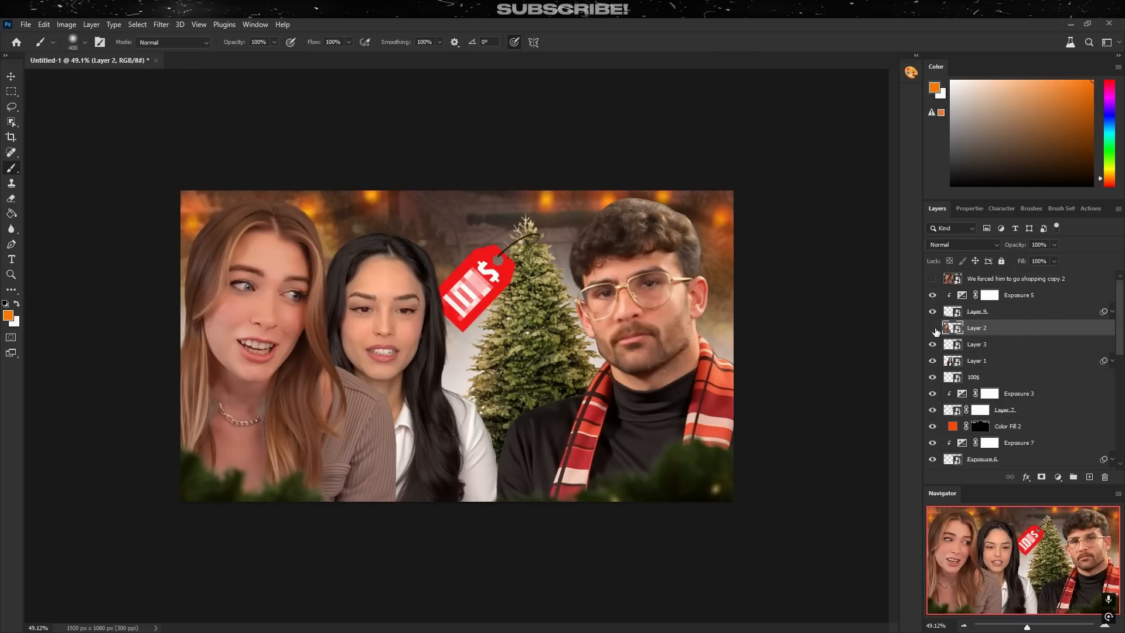
Step: Clip an Exposure adjustment with Gamma Correction 0.55 to the blonde woman's Layer 2 and invert its mask to black
{"action": "left_click", "coordinate": [933, 328]}
{"action": "left_click", "coordinate": [933, 329]}
{"action": "left_click", "coordinate": [1058, 476]}
{"action": "left_click", "coordinate": [1049, 331]}
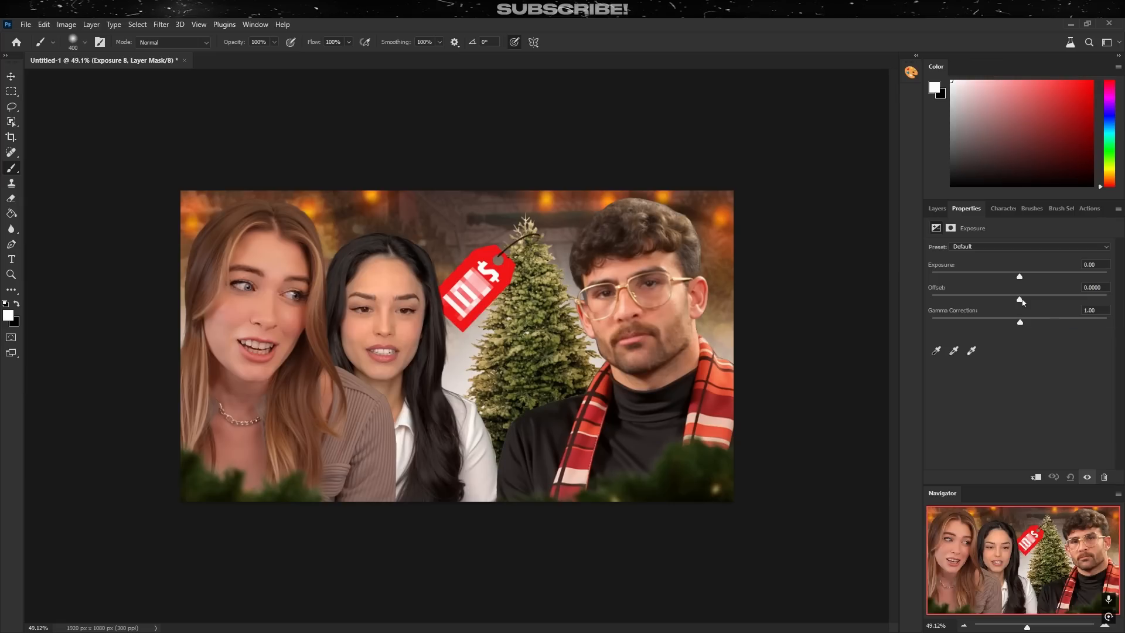
{"action": "left_click", "coordinate": [937, 208]}
{"action": "left_click", "coordinate": [988, 423]}
{"action": "left_click", "coordinate": [1058, 477]}
{"action": "left_click", "coordinate": [1052, 335]}
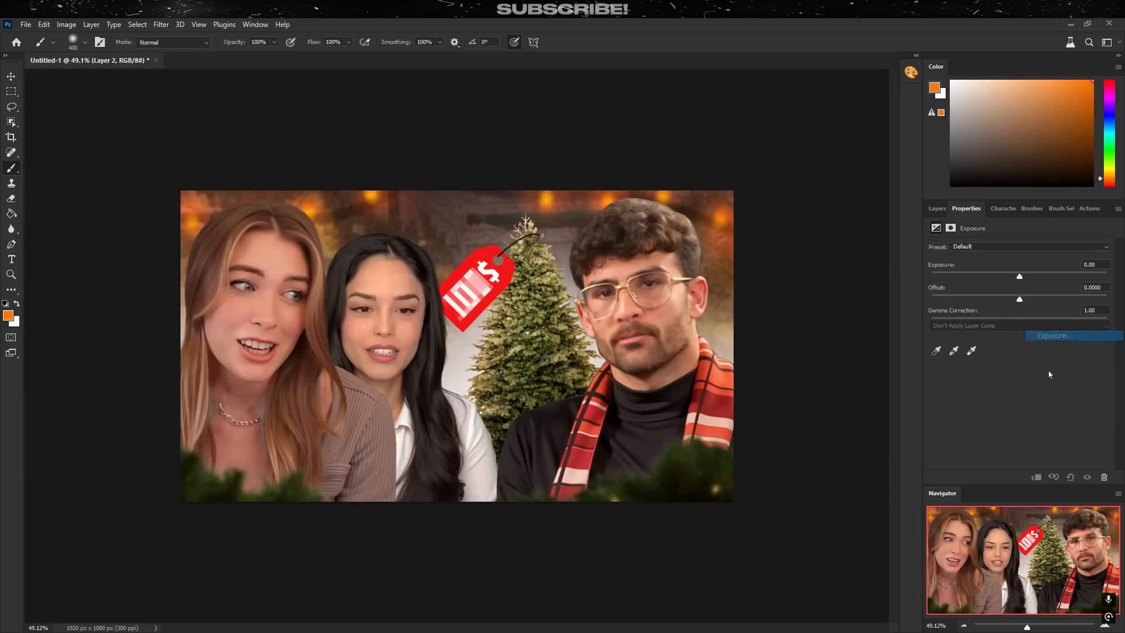
{"action": "left_click_drag", "start_coordinate": [1020, 318], "coordinate": [1052, 323]}
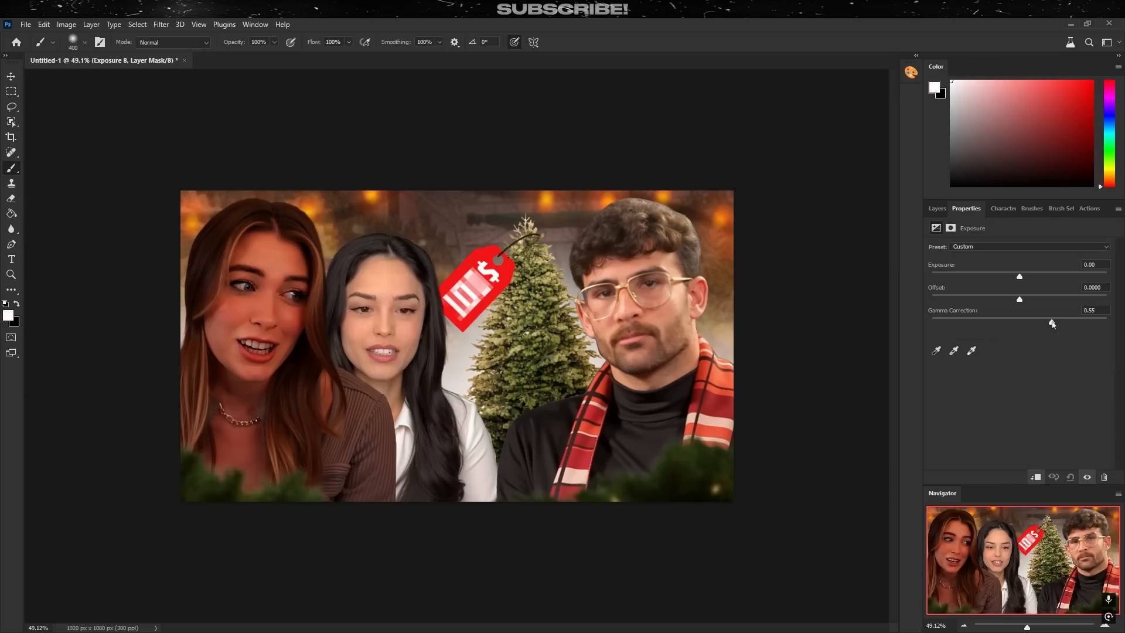
{"action": "left_click", "coordinate": [939, 214]}
{"action": "key", "text": "ctrl+i"}
Step: Paint shadows around the blonde woman's eyes, nose, cheeks and jaw in white on the Exposure 8 mask
{"action": "scroll", "coordinate": [246, 281], "scroll_direction": "up", "scroll_amount": 5}
{"action": "mouse_move", "coordinate": [235, 252]}
{"action": "left_mouse_down"}
{"action": "mouse_move", "coordinate": [584, 304]}
{"action": "mouse_move", "coordinate": [545, 321]}
{"action": "left_mouse_up"}
{"action": "left_click_drag", "start_coordinate": [538, 329], "coordinate": [557, 403]}
{"action": "left_click_drag", "start_coordinate": [536, 380], "coordinate": [464, 386]}
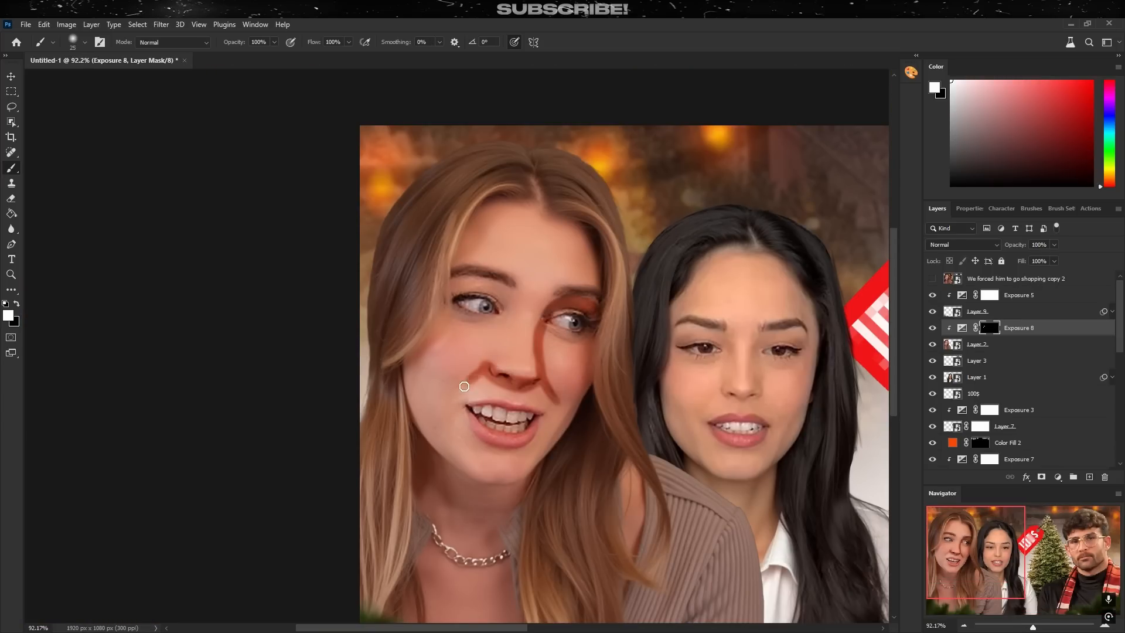
{"action": "left_click_drag", "start_coordinate": [513, 287], "coordinate": [456, 359]}
{"action": "left_click_drag", "start_coordinate": [440, 340], "coordinate": [476, 472]}
{"action": "left_click_drag", "start_coordinate": [593, 380], "coordinate": [473, 482]}
Step: Soften the Exposure 8 mask with feathering and reduce the adjustment's Fill
{"action": "double_click", "coordinate": [989, 329]}
{"action": "left_click_drag", "start_coordinate": [933, 300], "coordinate": [961, 300]}
{"action": "left_click", "coordinate": [938, 208]}
{"action": "left_click_drag", "start_coordinate": [1022, 261], "coordinate": [986, 270]}
{"action": "scroll", "coordinate": [372, 358], "scroll_direction": "down", "scroll_amount": 4}
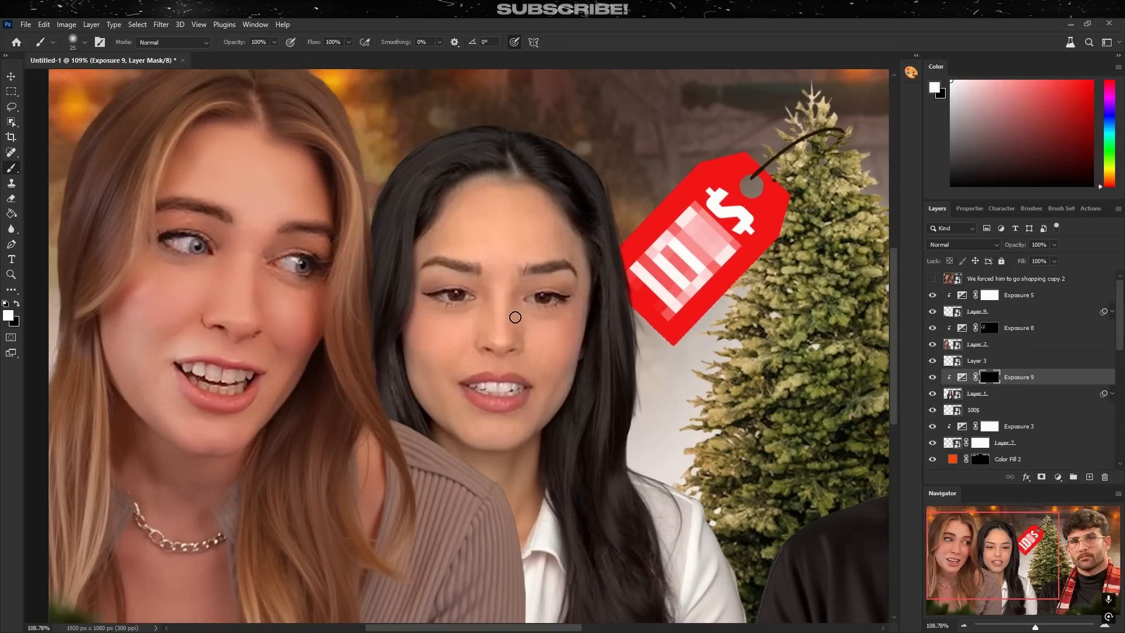
Step: Paint facial shadows on the dark-haired woman through the Exposure 9 mask and on the man through the Exposure 10 mask
{"action": "left_click_drag", "start_coordinate": [515, 314], "coordinate": [451, 289]}
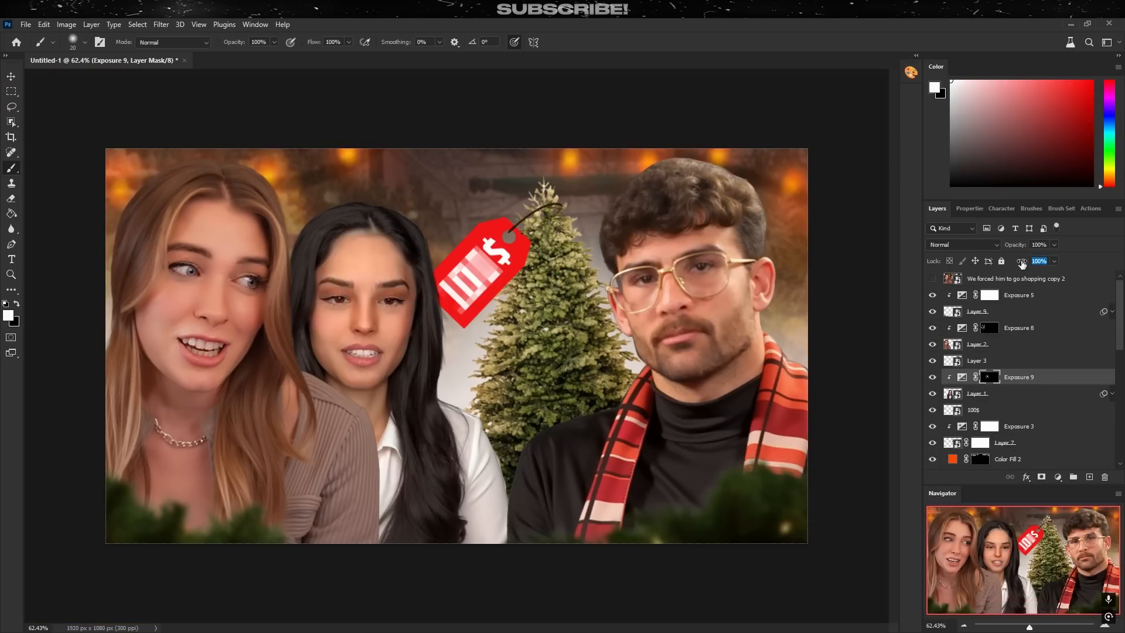
{"action": "scroll", "coordinate": [469, 264], "scroll_direction": "up", "scroll_amount": 3}
{"action": "left_click_drag", "start_coordinate": [481, 258], "coordinate": [463, 366]}
{"action": "mouse_move", "coordinate": [578, 223]}
{"action": "left_mouse_down"}
{"action": "mouse_move", "coordinate": [579, 337]}
{"action": "mouse_move", "coordinate": [510, 377]}
{"action": "left_mouse_up"}
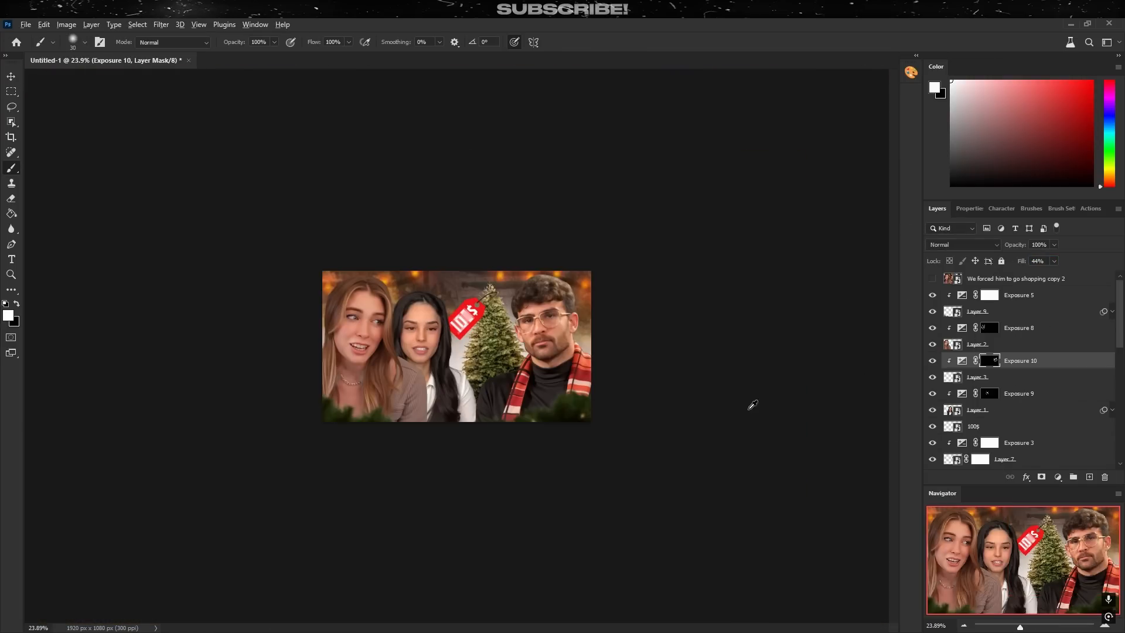
{"action": "left_click", "coordinate": [961, 209]}
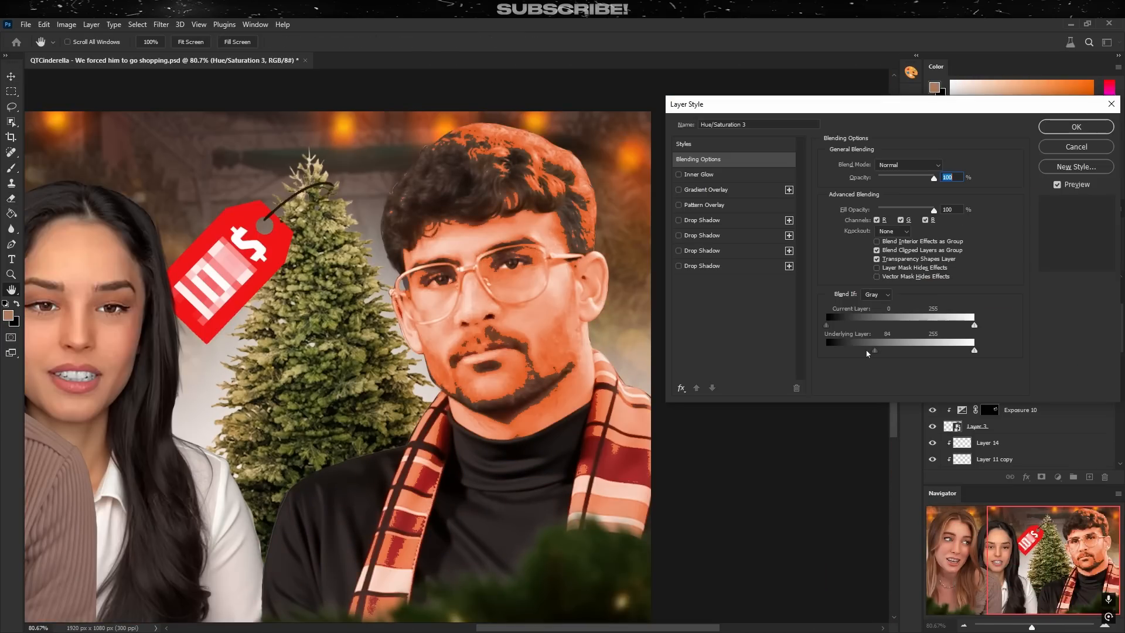
Step: Adjust Hue/Saturation 3's underlying-layer Blend If shadows, set Hue/Saturation 4's colorize saturation and paint its mask along the man's face
{"action": "left_click_drag", "start_coordinate": [869, 352], "coordinate": [844, 354]}
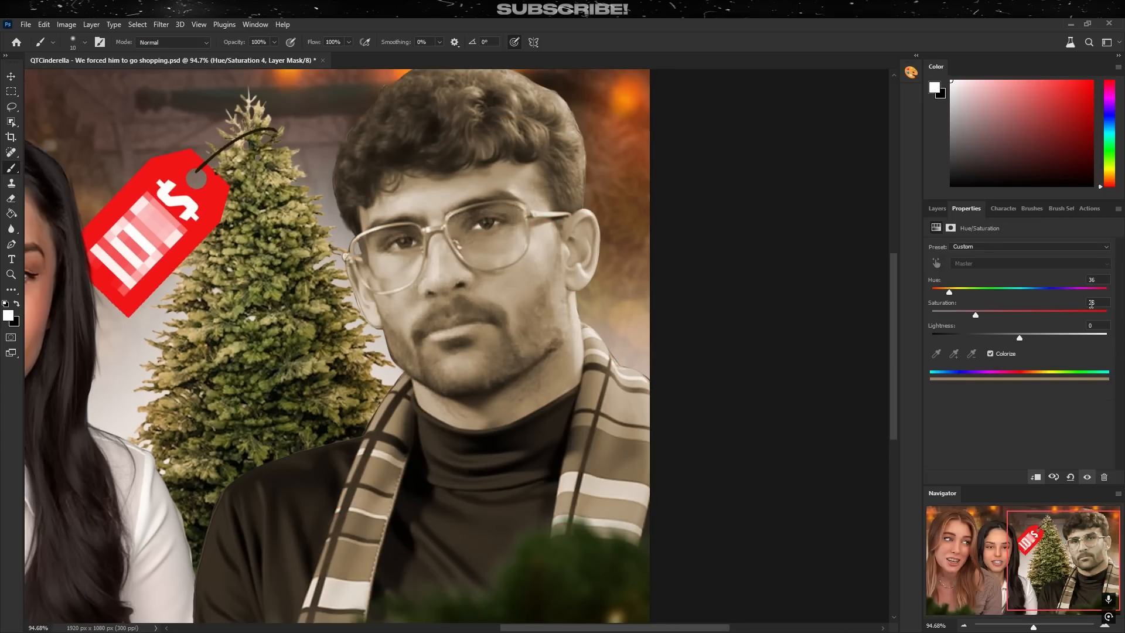
{"action": "left_click", "coordinate": [1091, 314]}
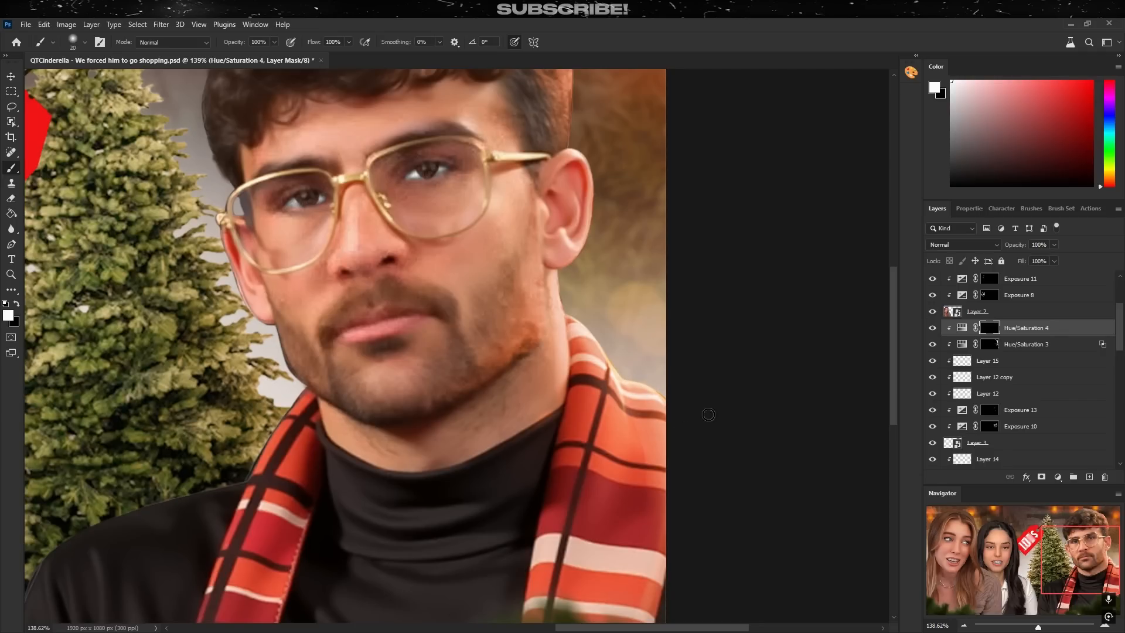
{"action": "left_click_drag", "start_coordinate": [584, 322], "coordinate": [527, 322]}
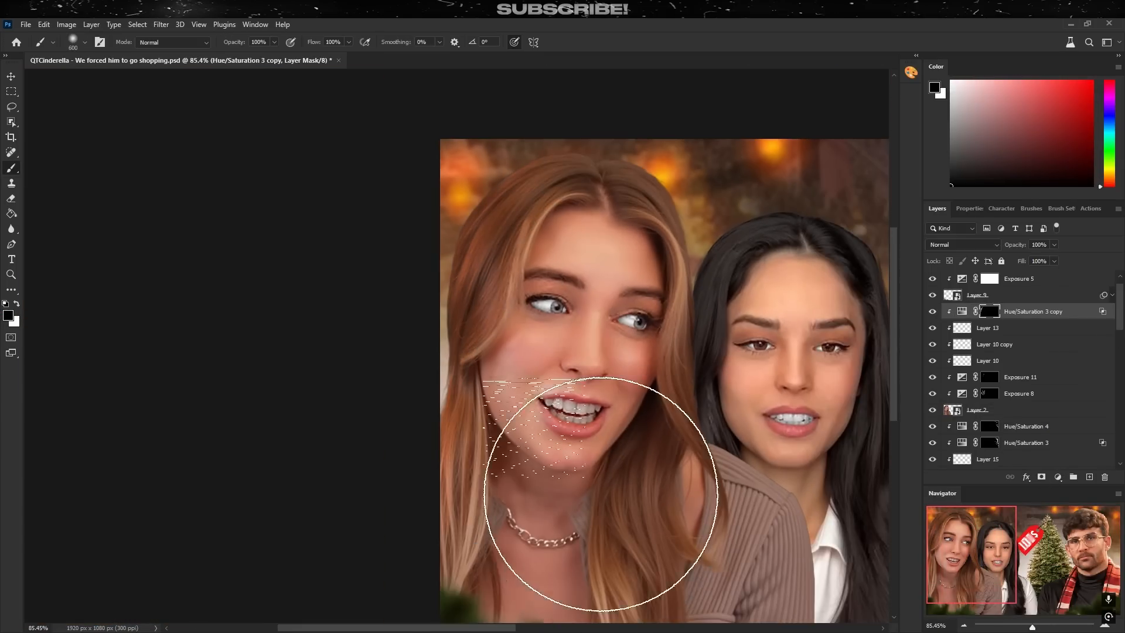
Step: Brush away part of the Hue/Saturation 3 copy effect on the blonde woman's cheek and hair with a large soft black brush
{"action": "left_click_drag", "start_coordinate": [501, 334], "coordinate": [512, 412]}
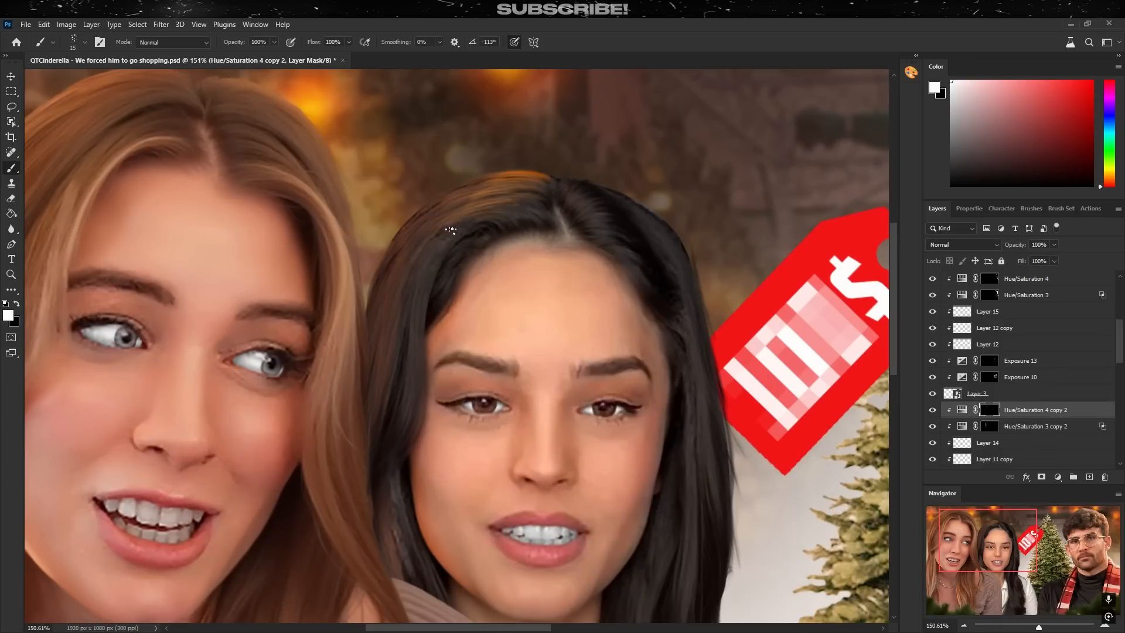
Step: Refine the warm rim light on the dark-haired woman's hair in the Hue/Saturation 4 copy 2 mask with a small round brush
{"action": "key", "text": "x"}
{"action": "right_click", "coordinate": [477, 340]}
{"action": "left_click", "coordinate": [581, 483]}
{"action": "key", "text": "x"}
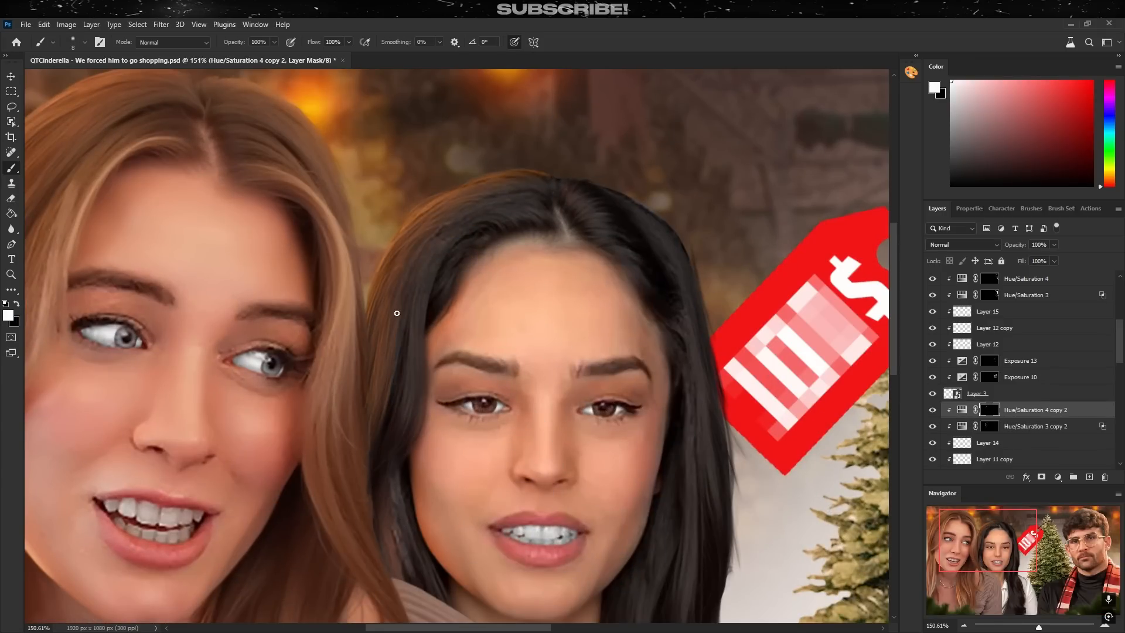